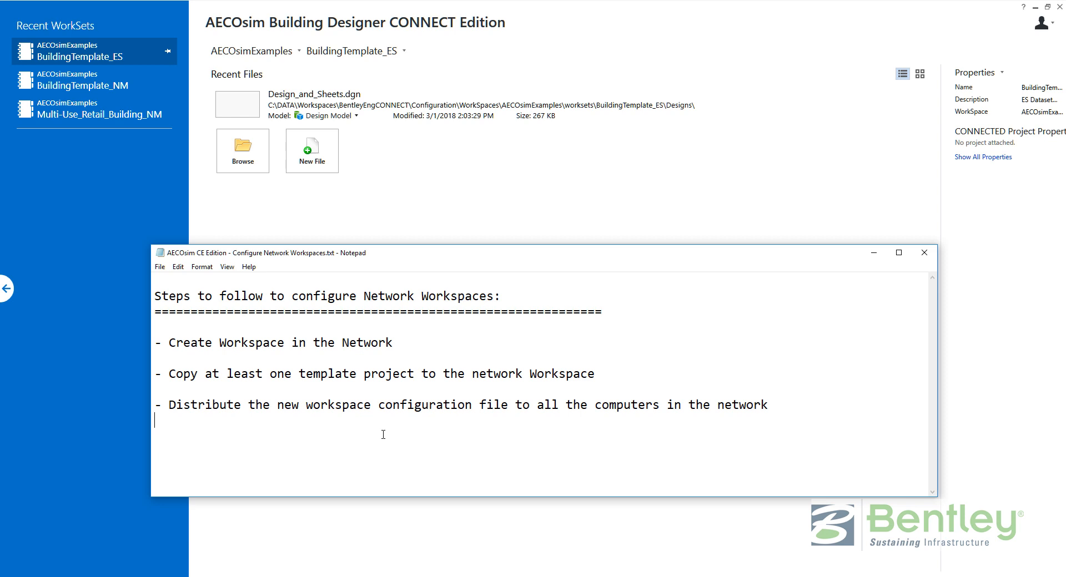
Minimize the Notepad note of network workspace steps to reveal the AECOsim start page.
left_click(874, 253)
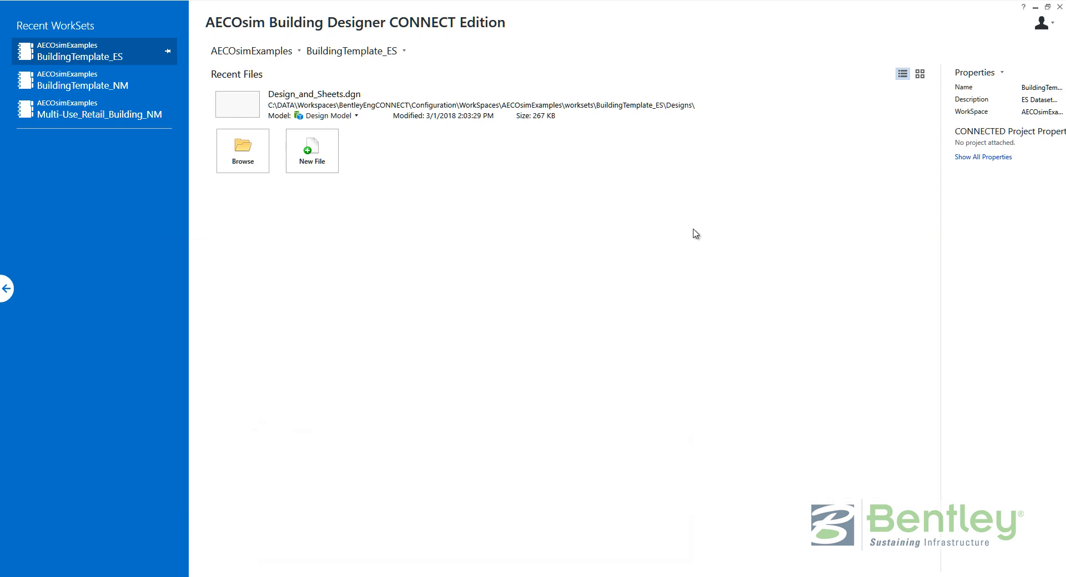
Switch the start page to the BuildingTemplate_NM WorkSet and bring up Empty.dgn's context menu.
left_click(275, 55)
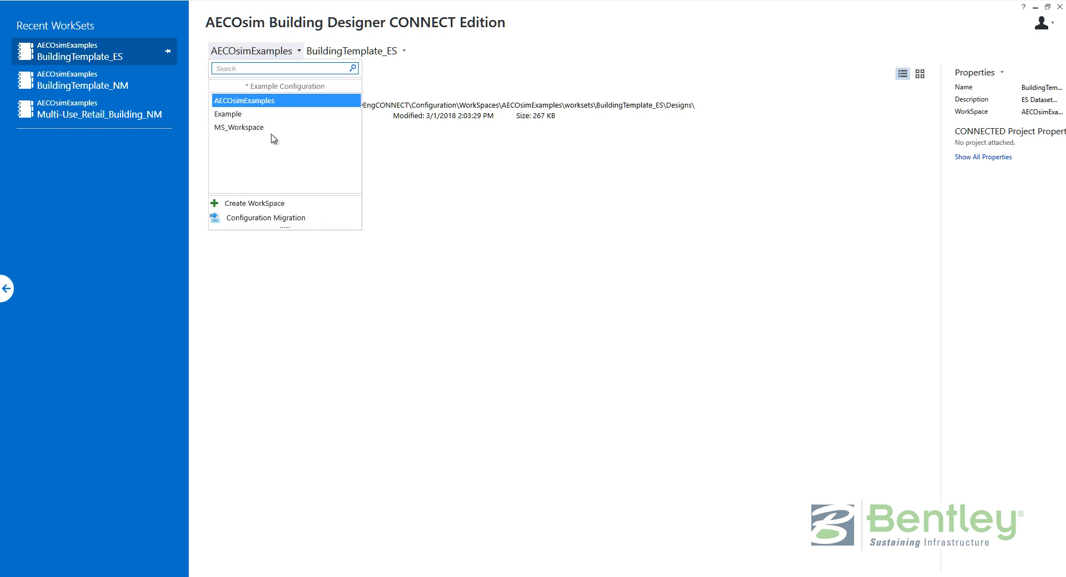
left_click(352, 56)
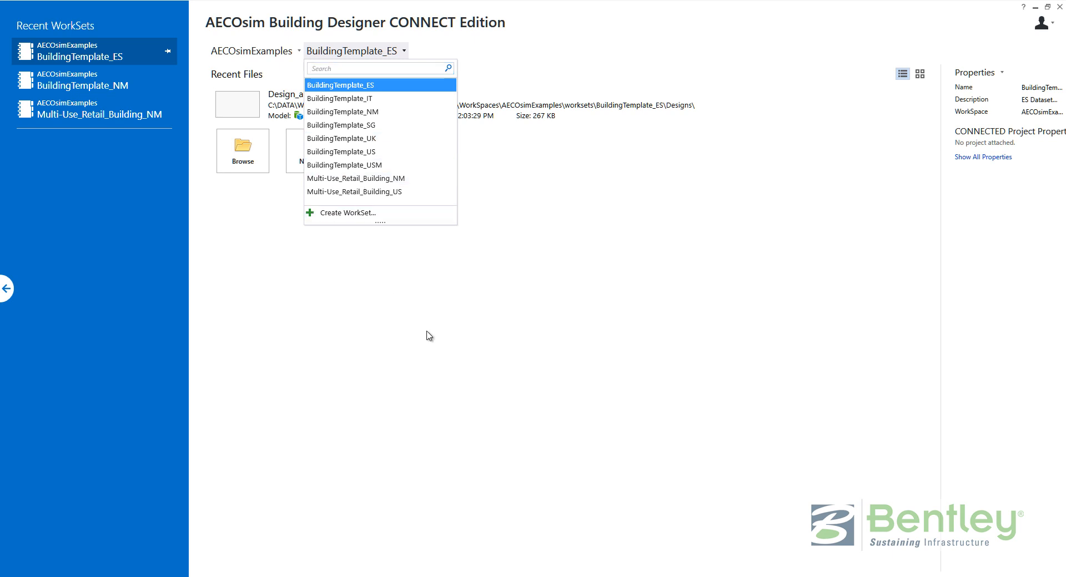
left_click(412, 316)
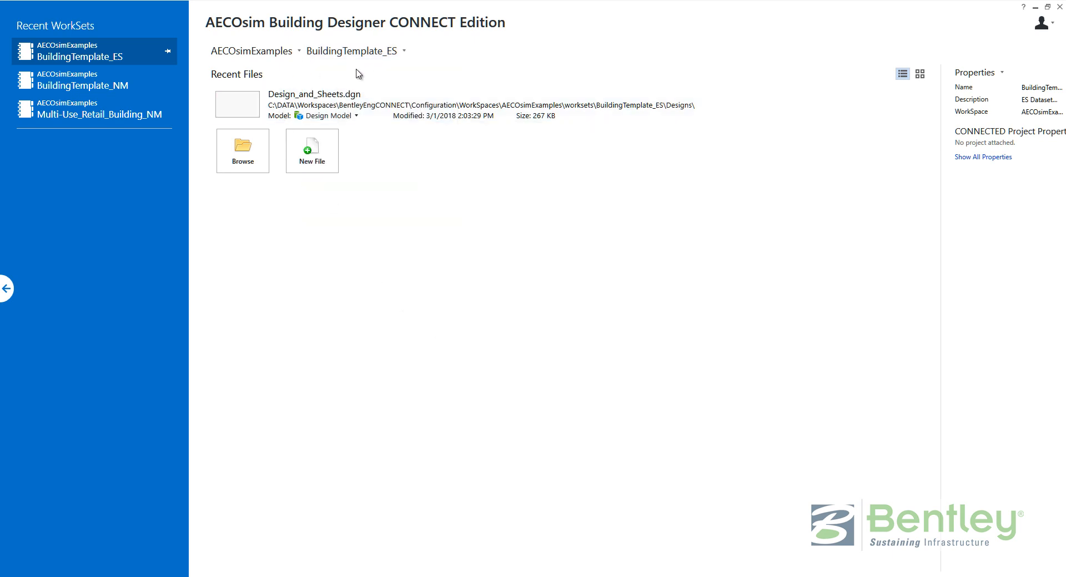
left_click(354, 52)
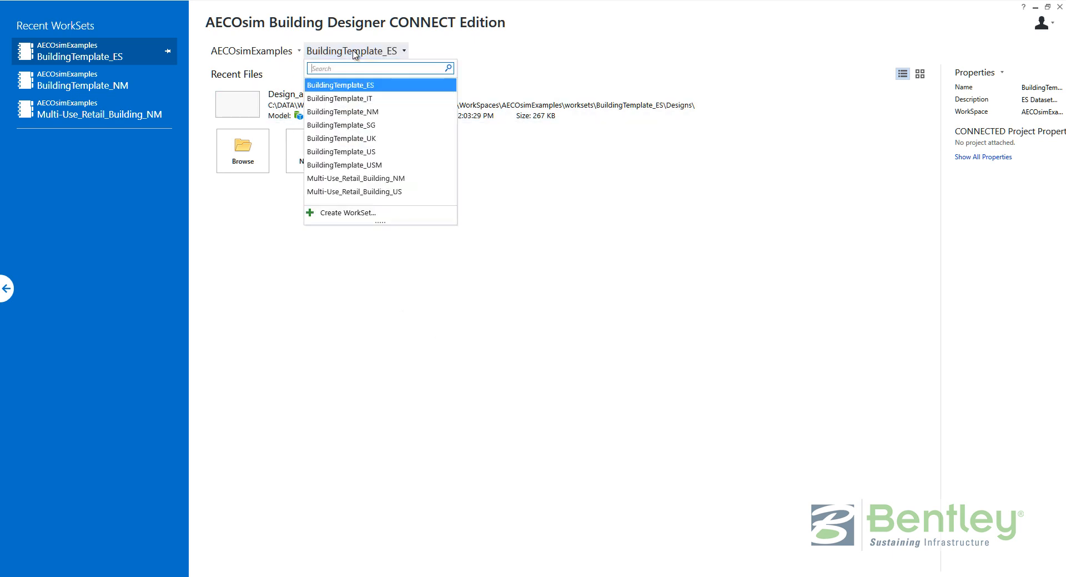
left_click(351, 112)
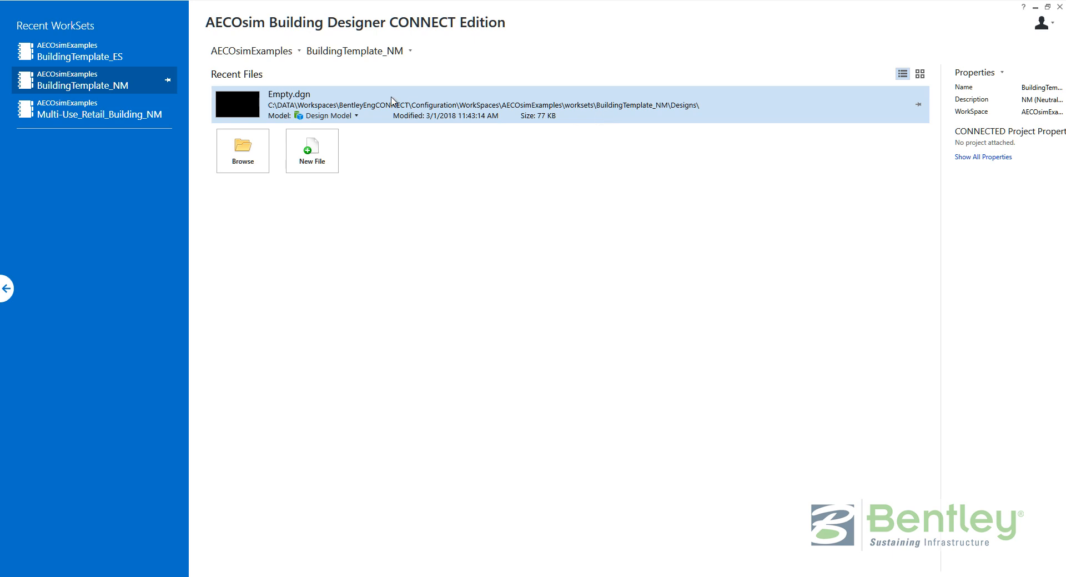
right_click(365, 101)
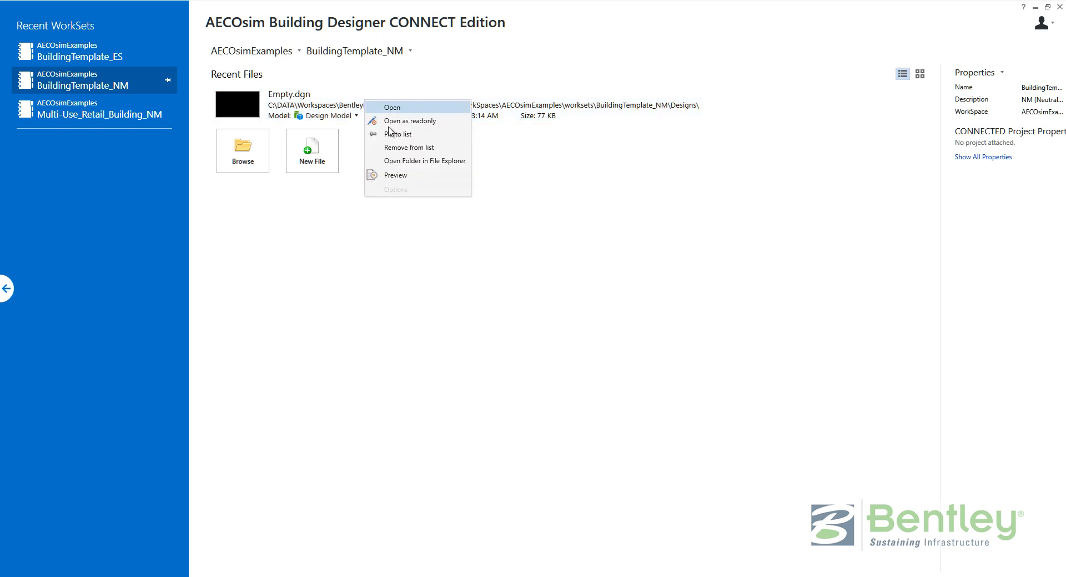
Open Empty.dgn's folder in File Explorer and go up to the WorkSpaces folder.
left_click(407, 162)
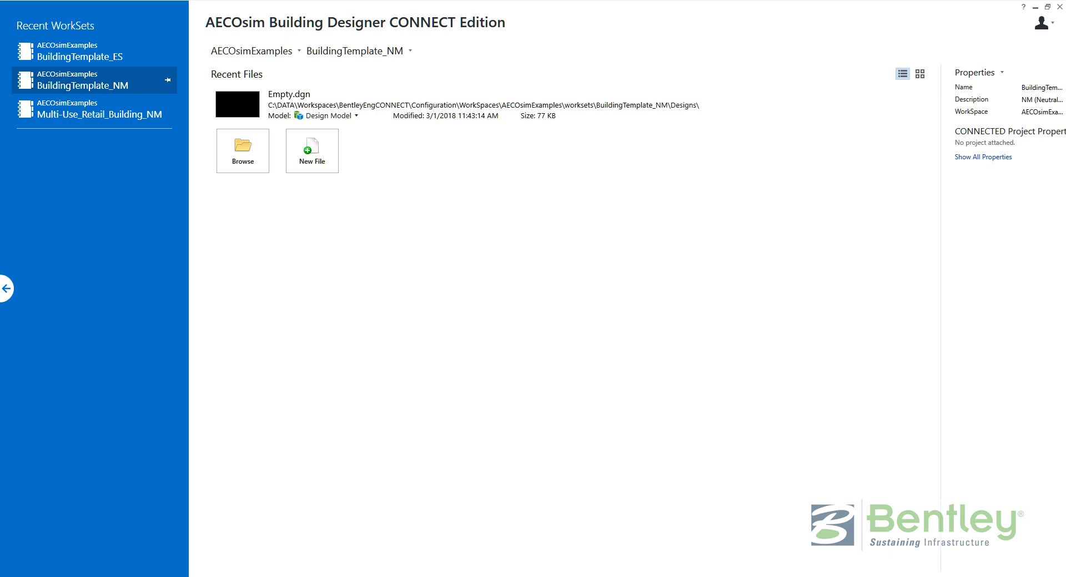
left_click_drag(1065, 205, 460, 214)
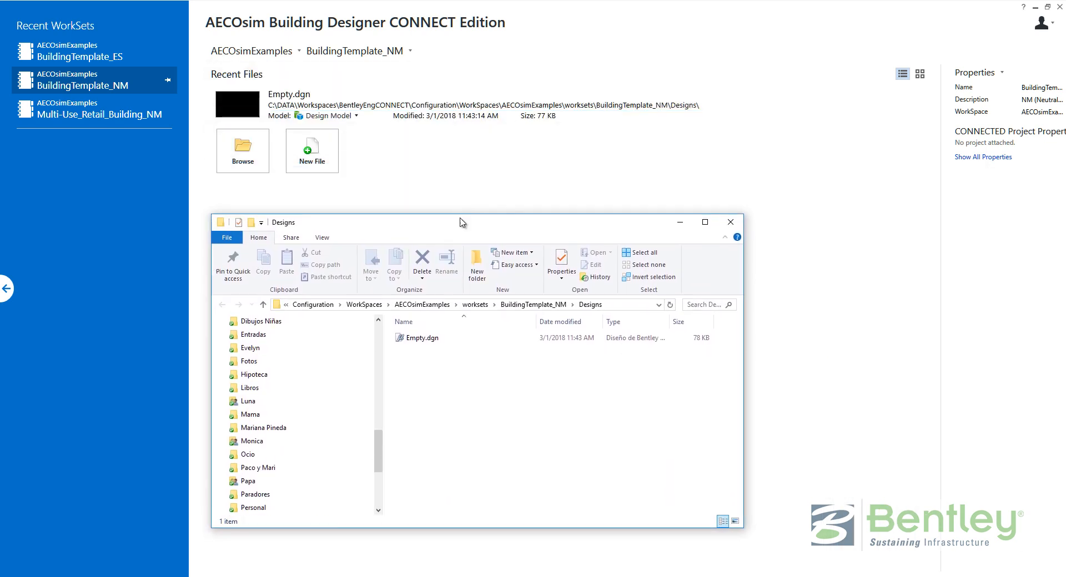
left_click(362, 305)
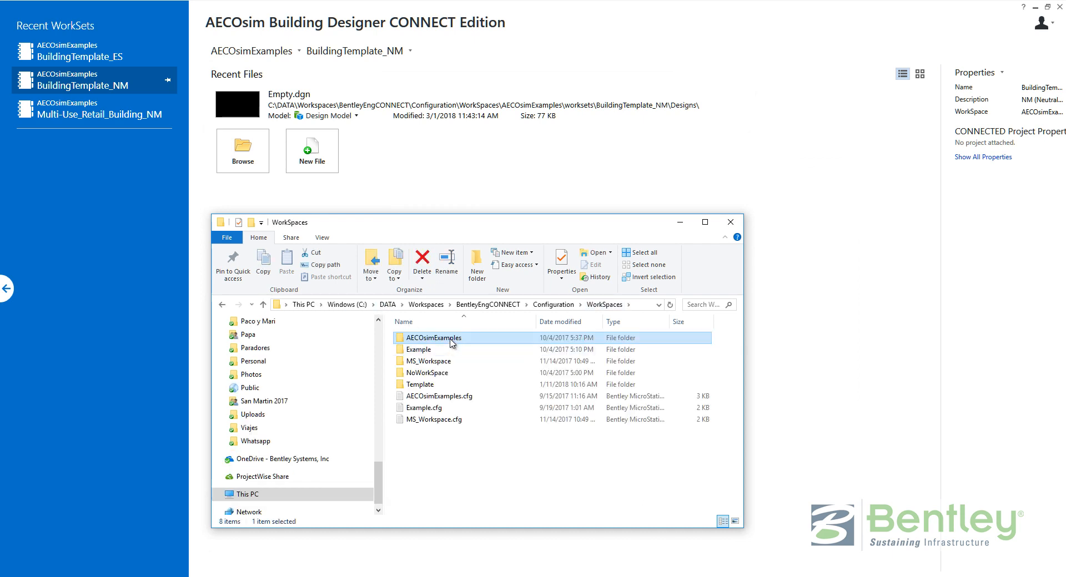
left_click(258, 54)
left_click(258, 54)
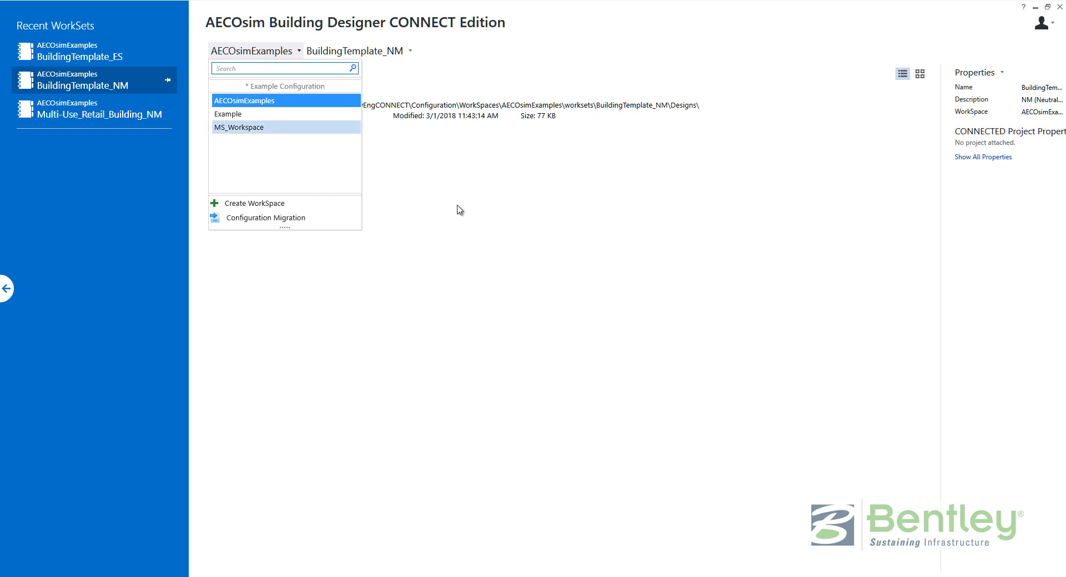
left_click(473, 219)
key("alt+Tab")
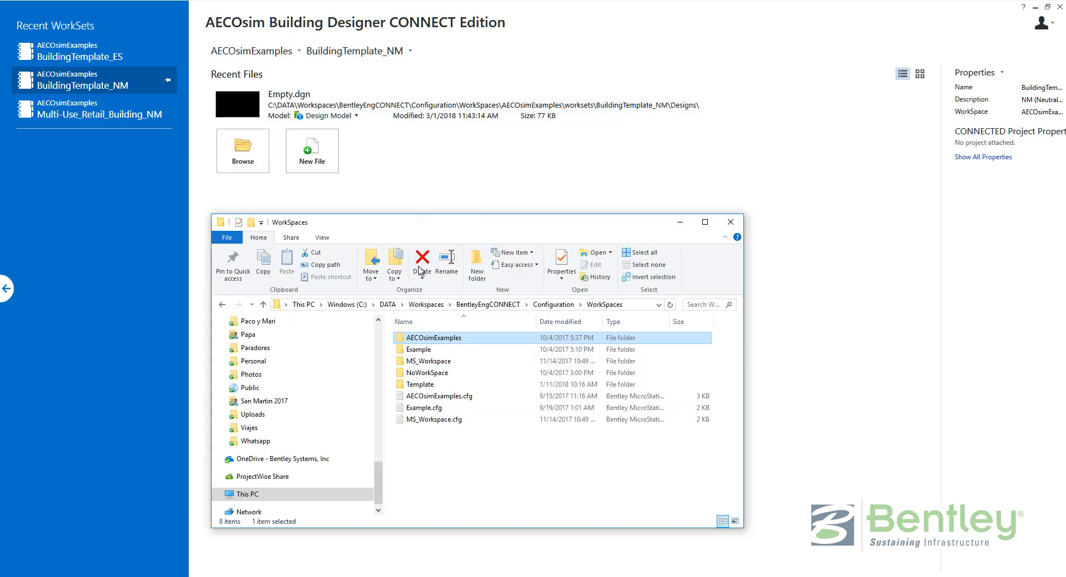
Open the AECOsimExamples workspace folder and look inside its Standards and worksets subfolders.
double_click(448, 339)
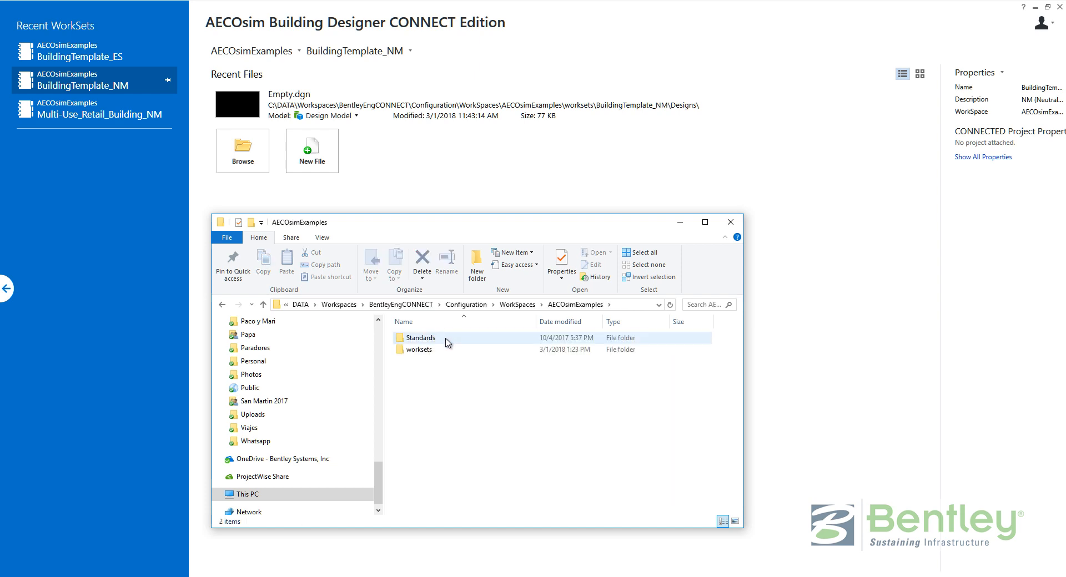
double_click(447, 340)
key("BackSpace")
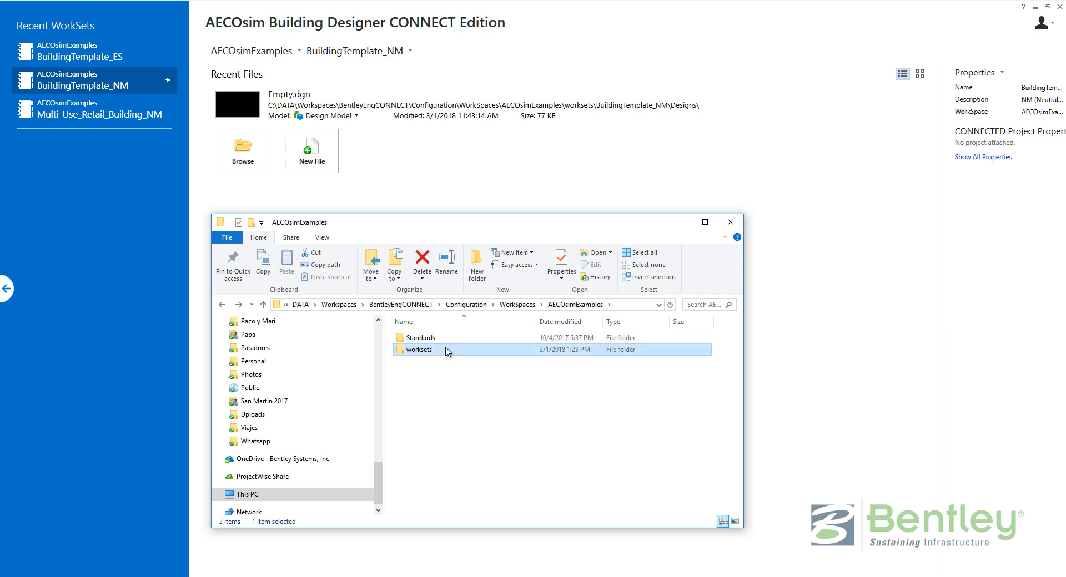
double_click(447, 349)
key("BackSpace")
Hide File Explorer, review the network workspace notes in Notepad, then put them away.
left_click(680, 222)
left_click(373, 576)
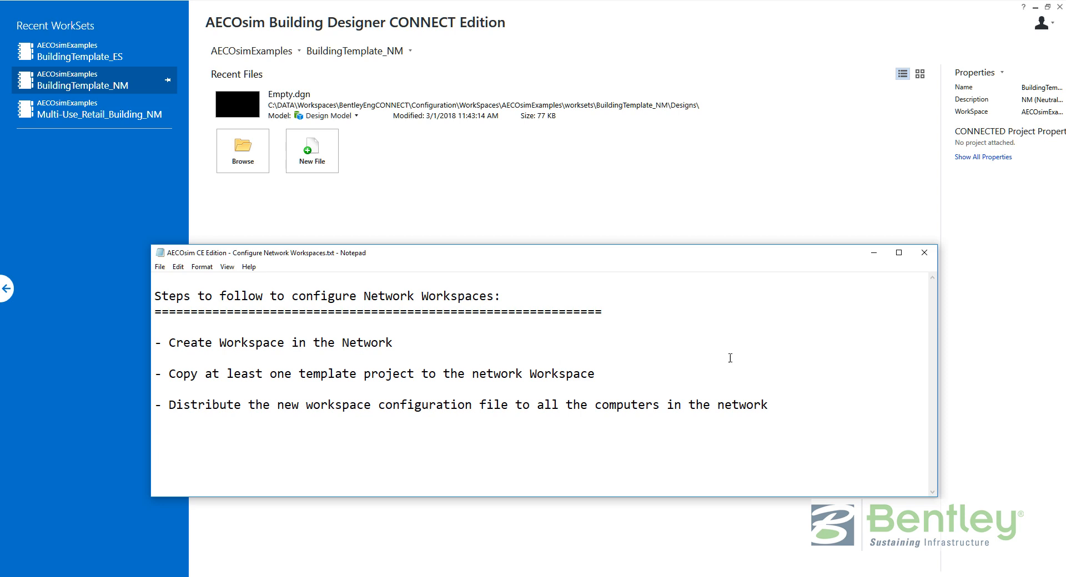
left_click(874, 252)
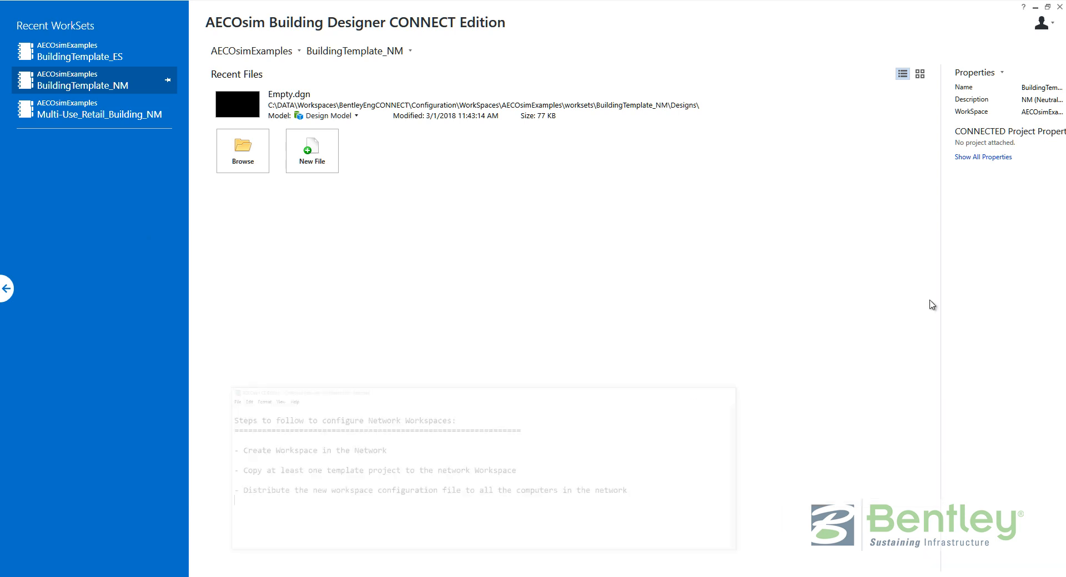
Open the empty Network_Workspaces folder on the Network_Workspace (X:) drive.
left_click_drag(1065, 160, 652, 159)
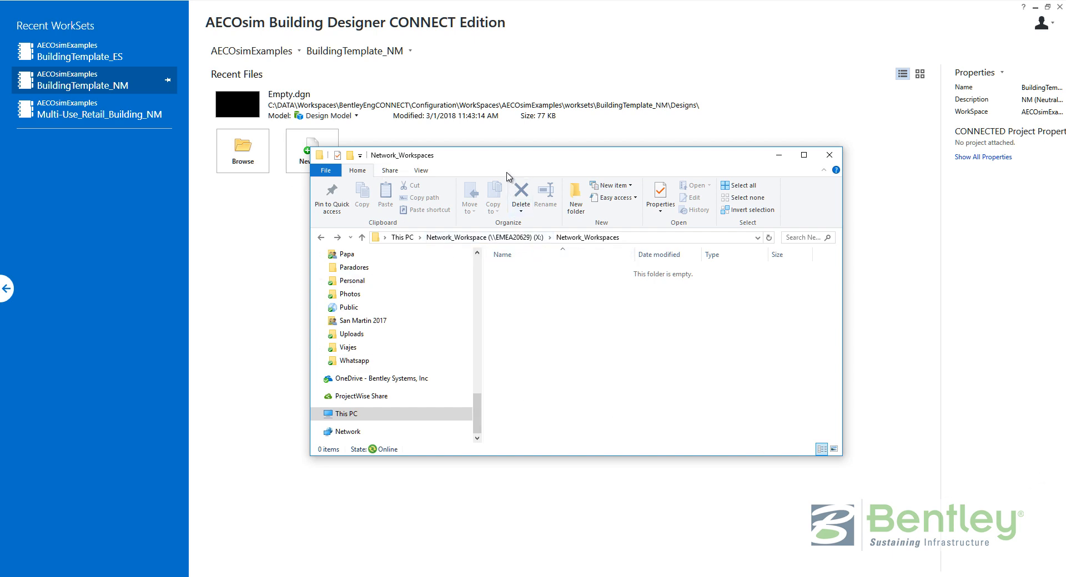
left_click_drag(506, 160, 424, 199)
left_click(424, 277)
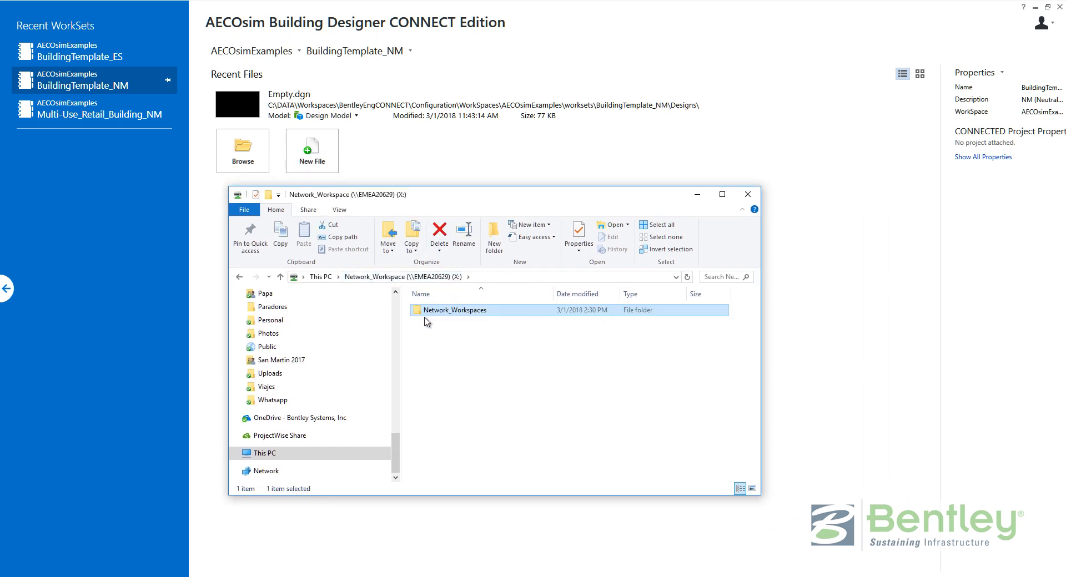
double_click(435, 315)
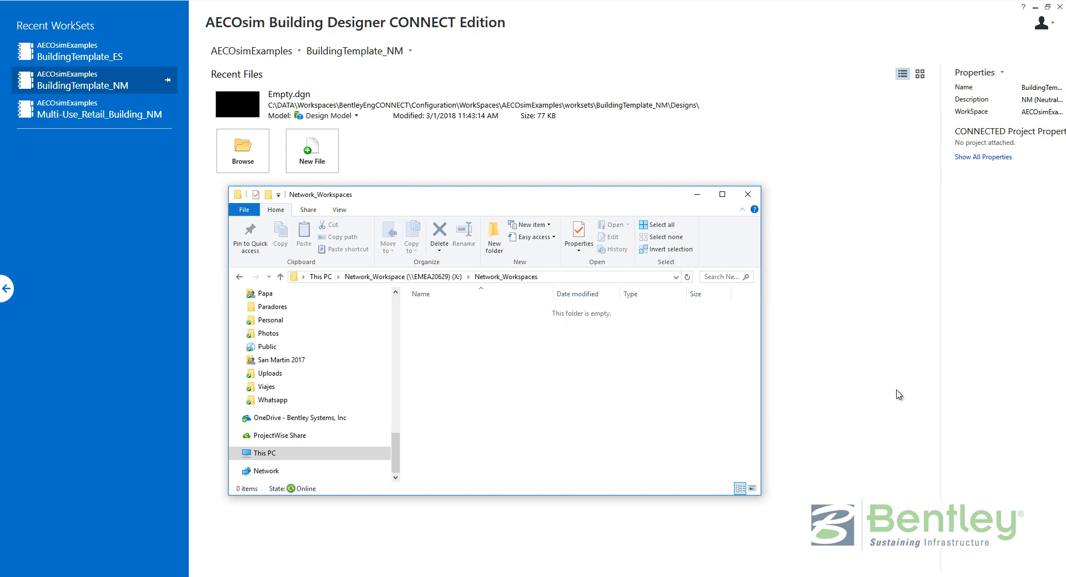
left_click(251, 53)
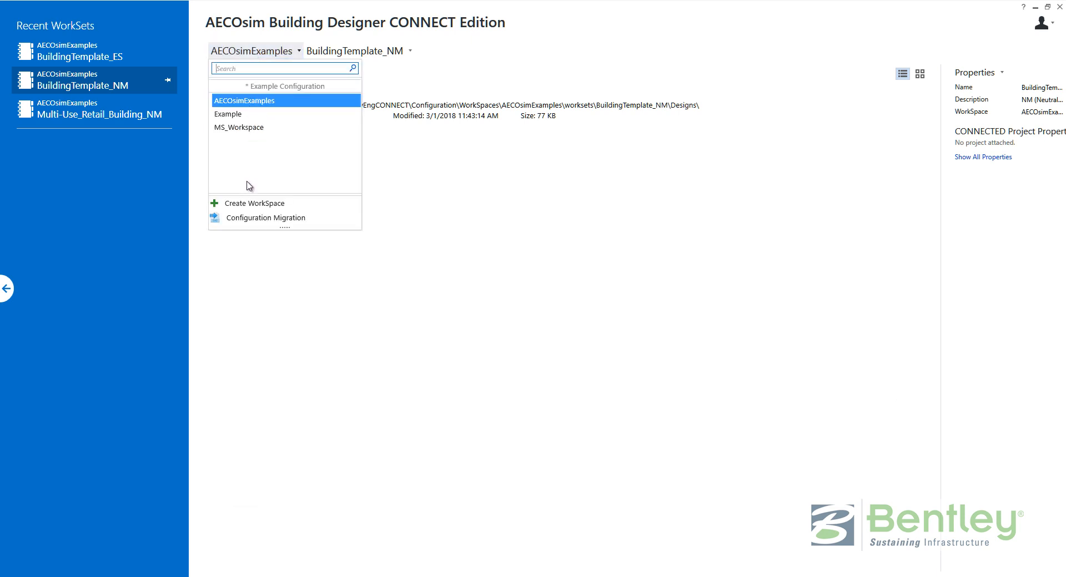
Start a new workspace named AECOsim_Network_Workspaces and copy that name into its Description.
left_click(250, 204)
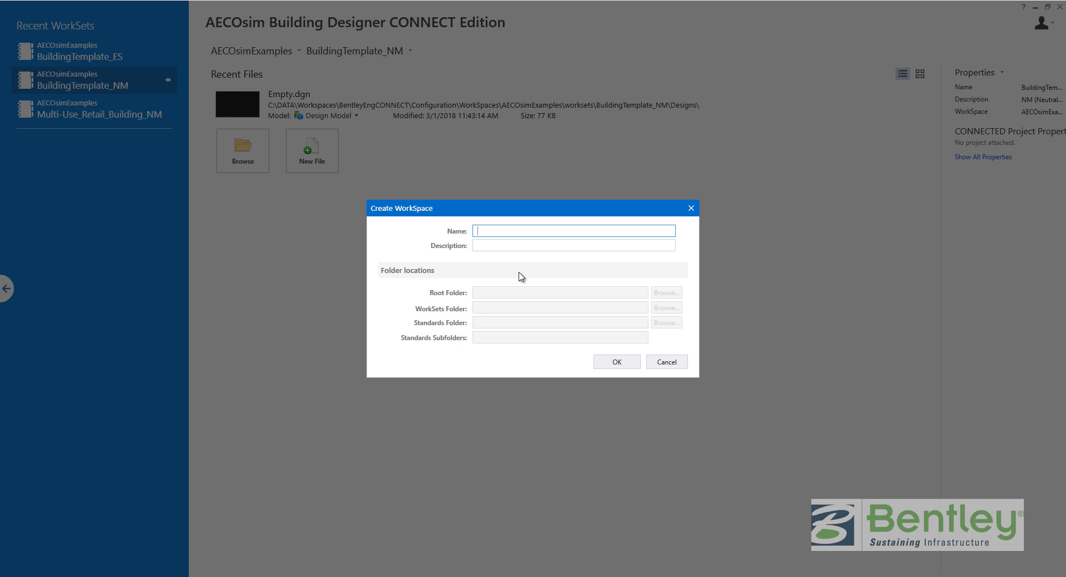
type("AE")
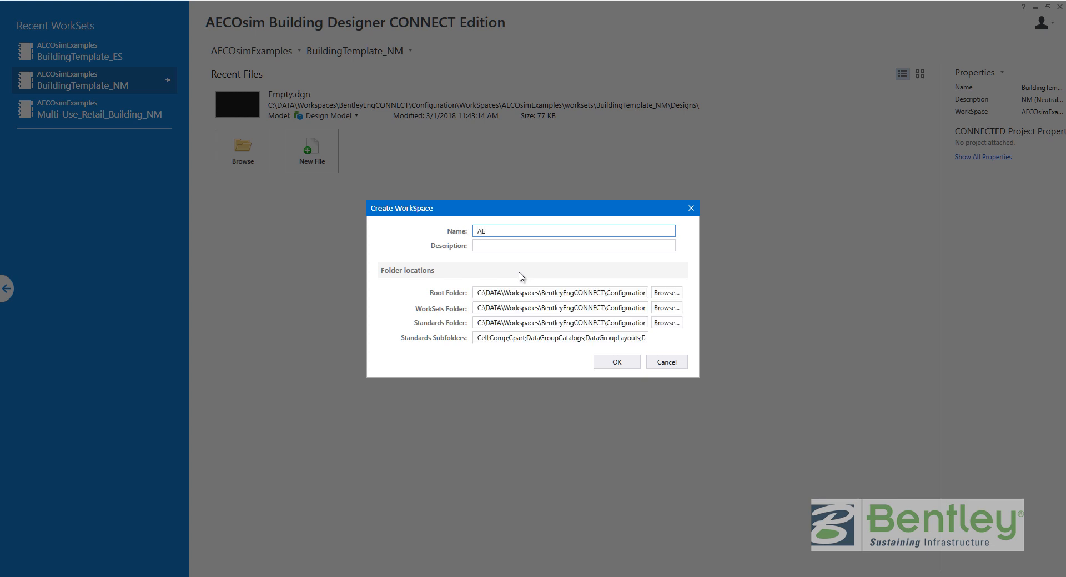
type("COsim_Neto")
key("BackSpace")
key("BackSpace")
key("BackSpace")
type("work_Workspaces")
key("ctrl+a")
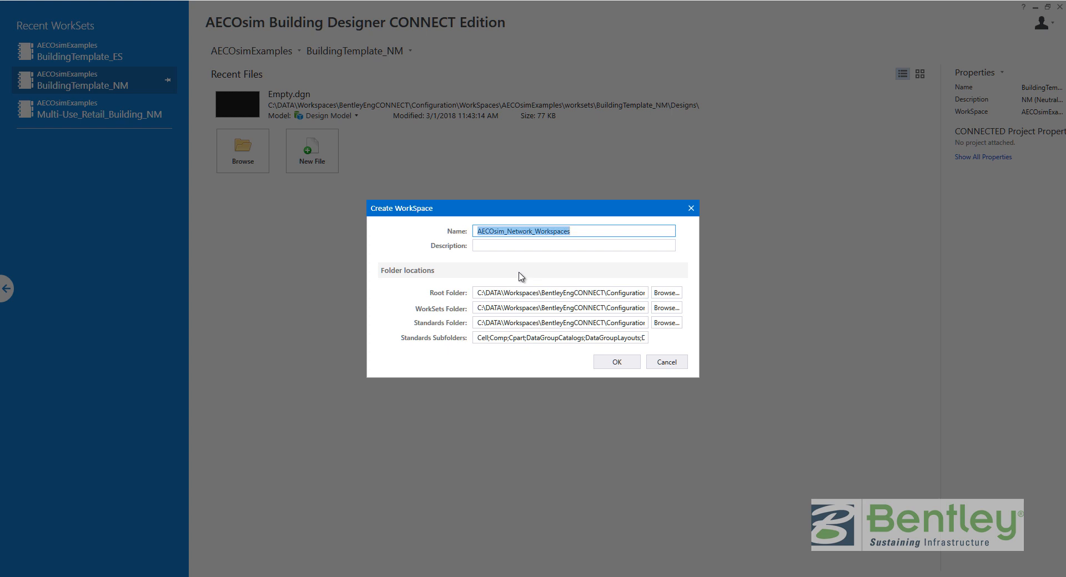
key("ctrl+c")
key("Tab")
key("ctrl+v")
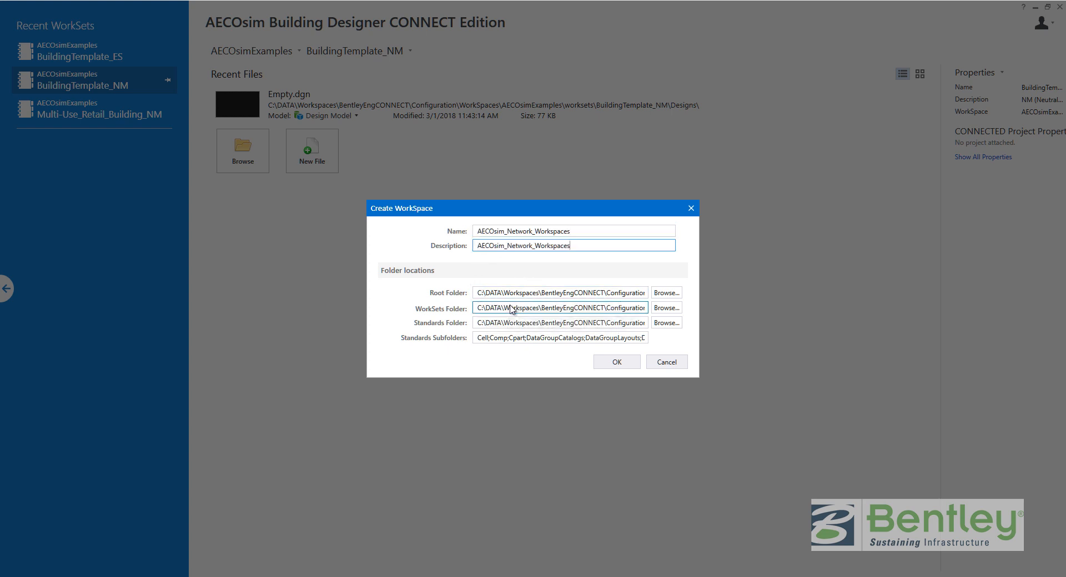
Set the root folder to Network_Workspaces on the Network_Workspace (X:) drive.
left_click(666, 293)
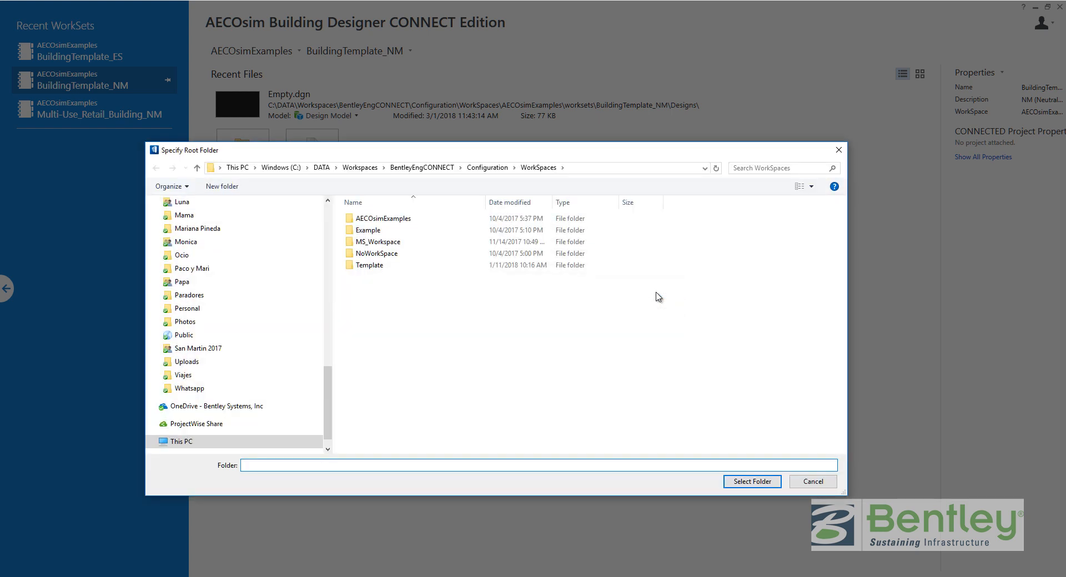
left_click(238, 167)
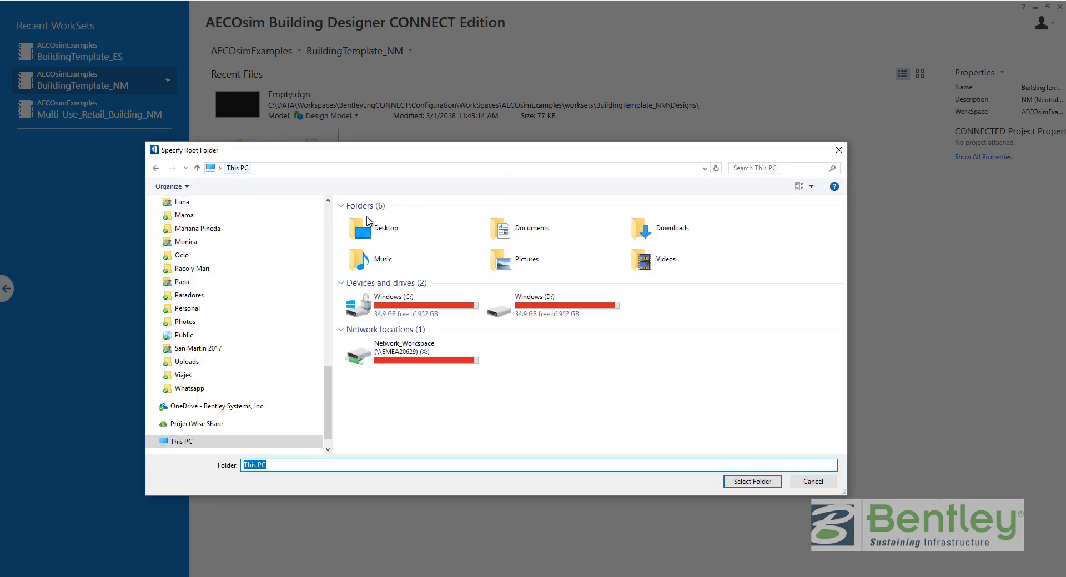
double_click(418, 356)
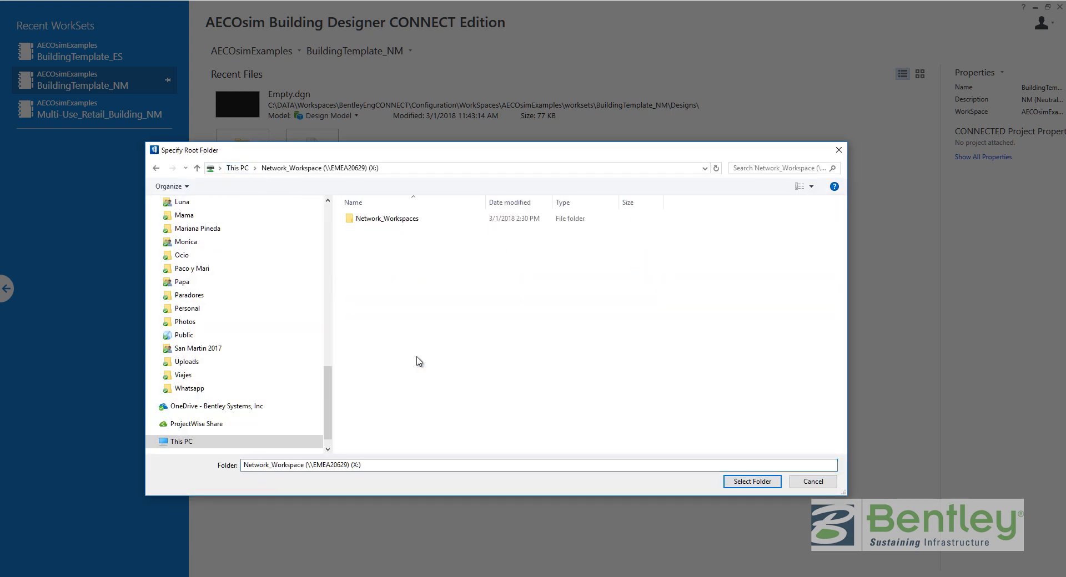
double_click(375, 220)
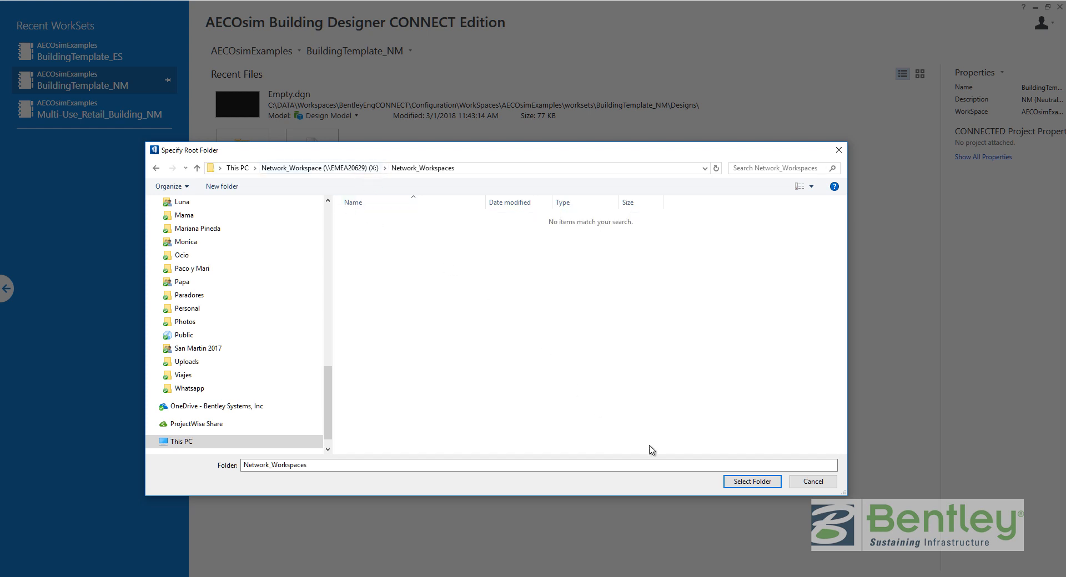
left_click(739, 482)
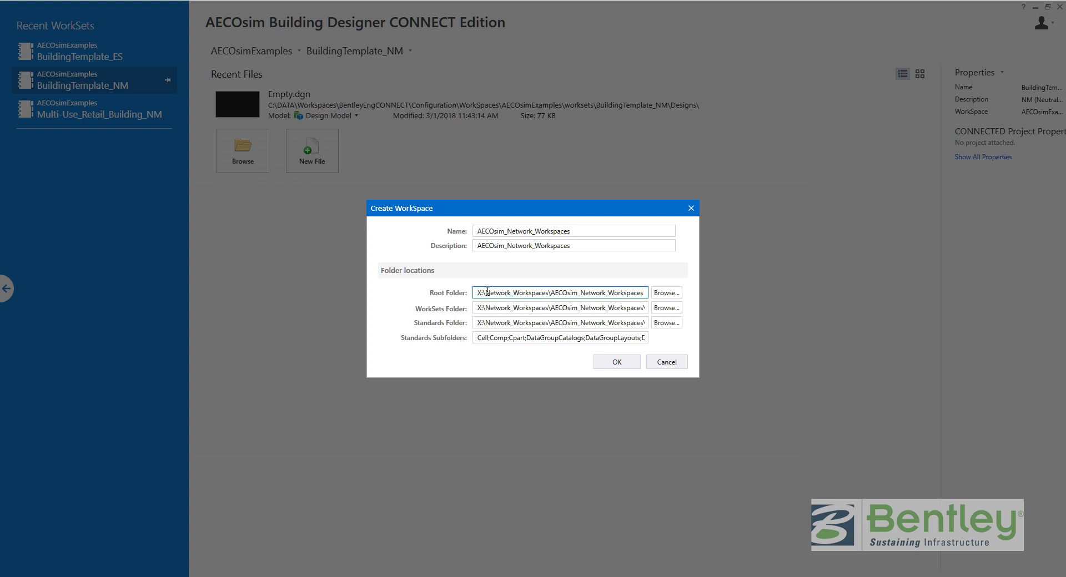
Check the root, WorkSets and Standards folder paths, then create the AECOsim_Network_Workspaces workspace.
left_click(554, 293)
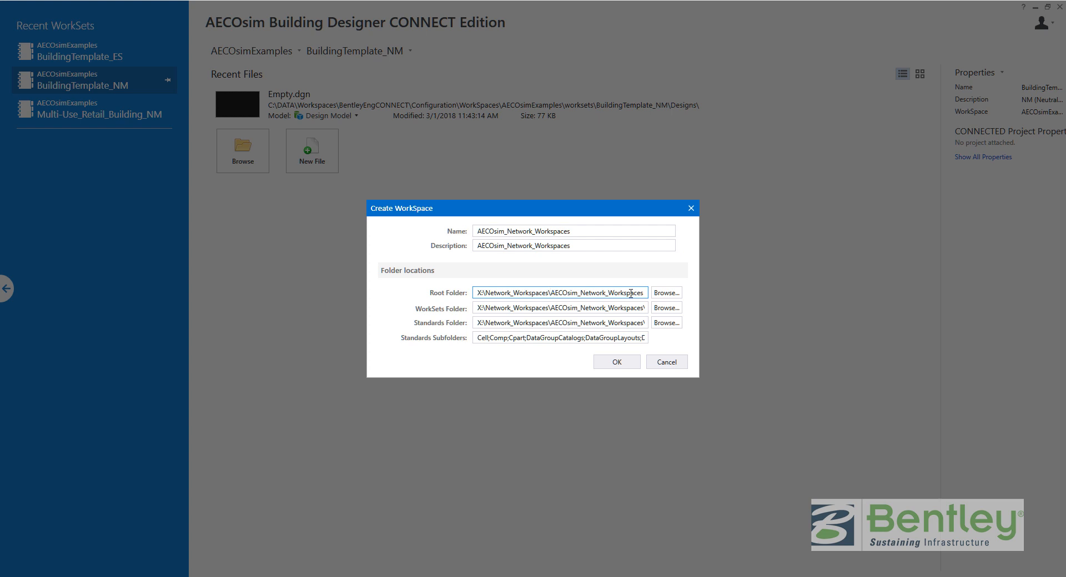
left_click(604, 308)
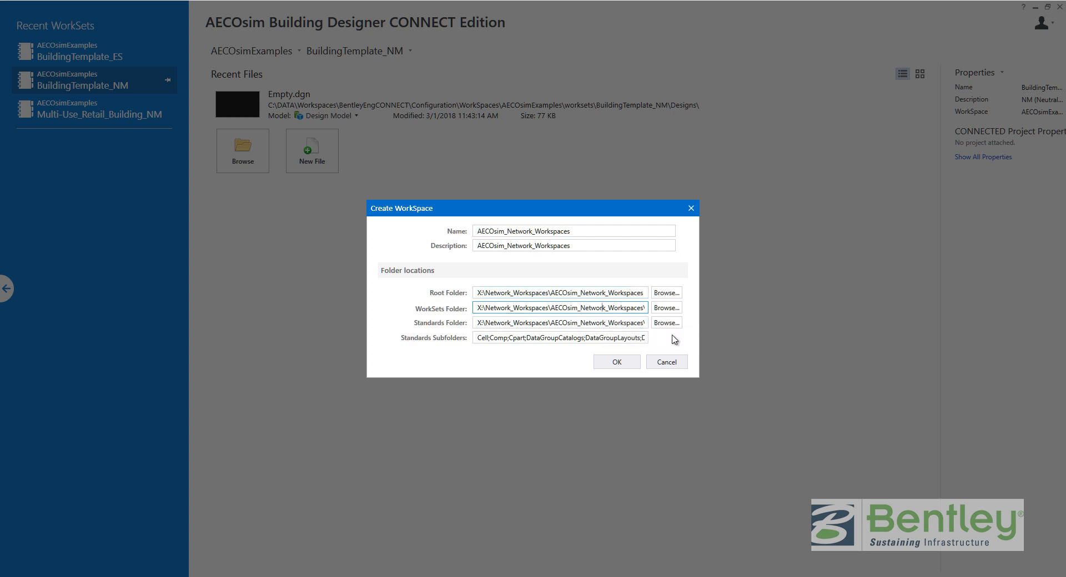
key("End")
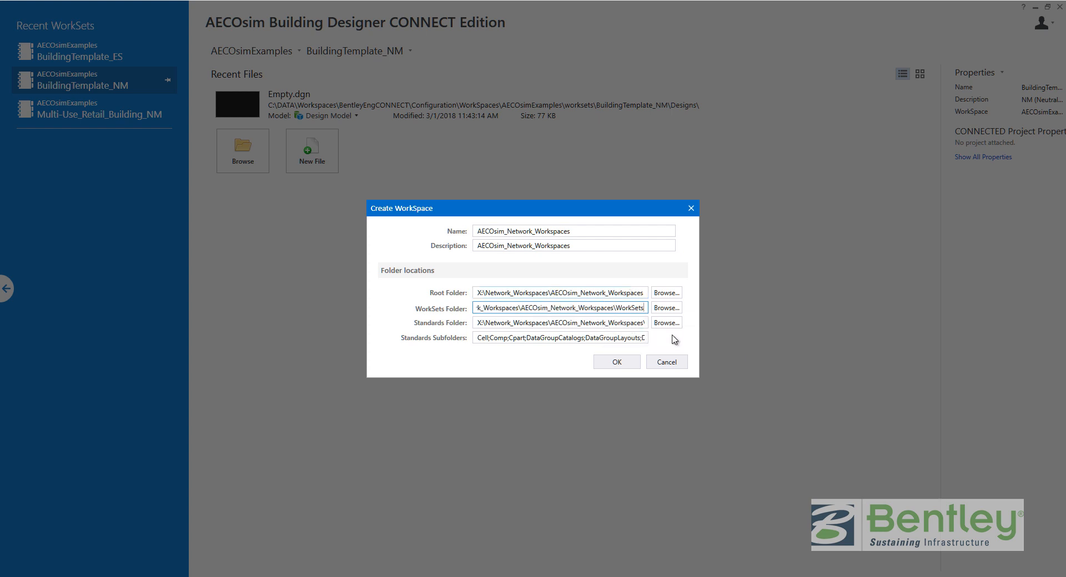
left_click(613, 324)
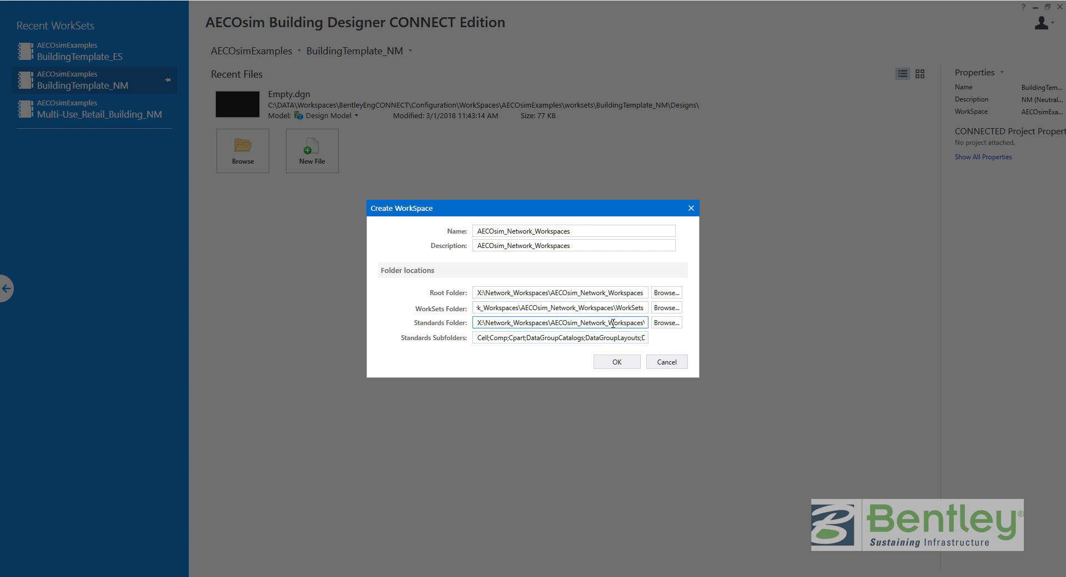
key("End")
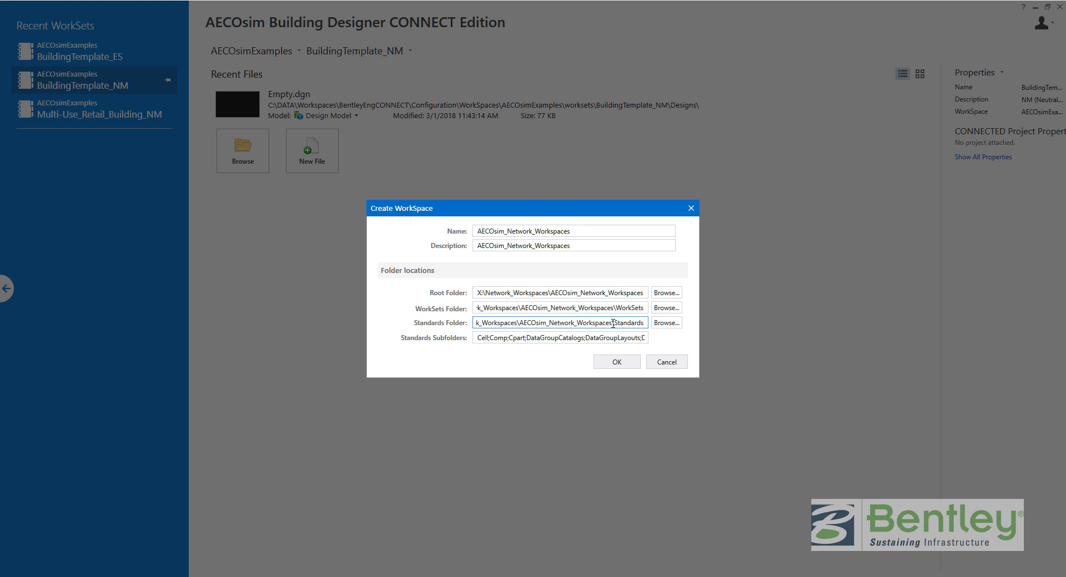
left_click(608, 366)
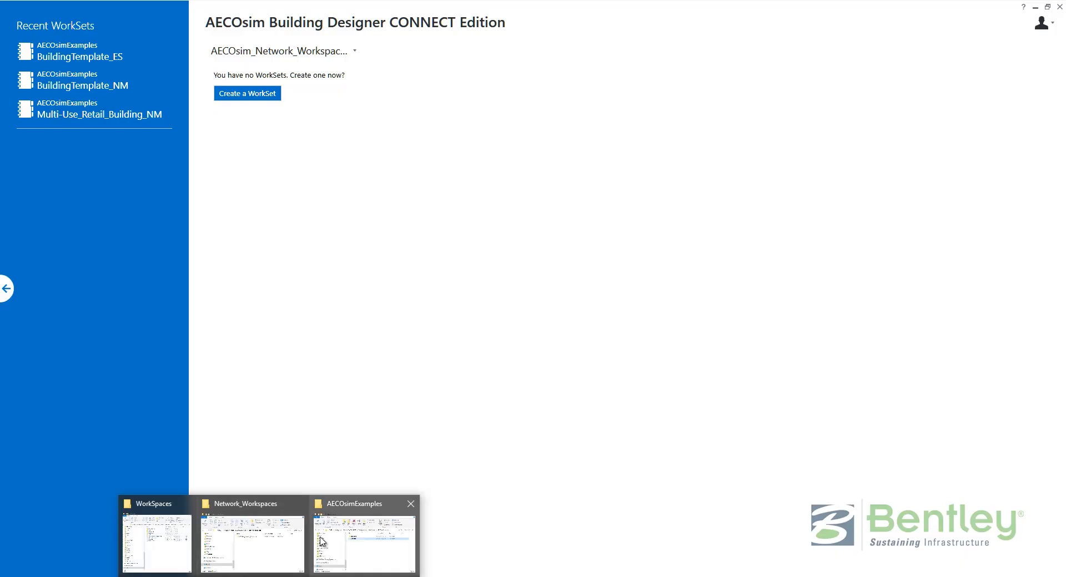
Open the network AECOsim_Network_Workspaces\WorkSets folder to confirm it is empty.
left_click(239, 533)
left_click(416, 371)
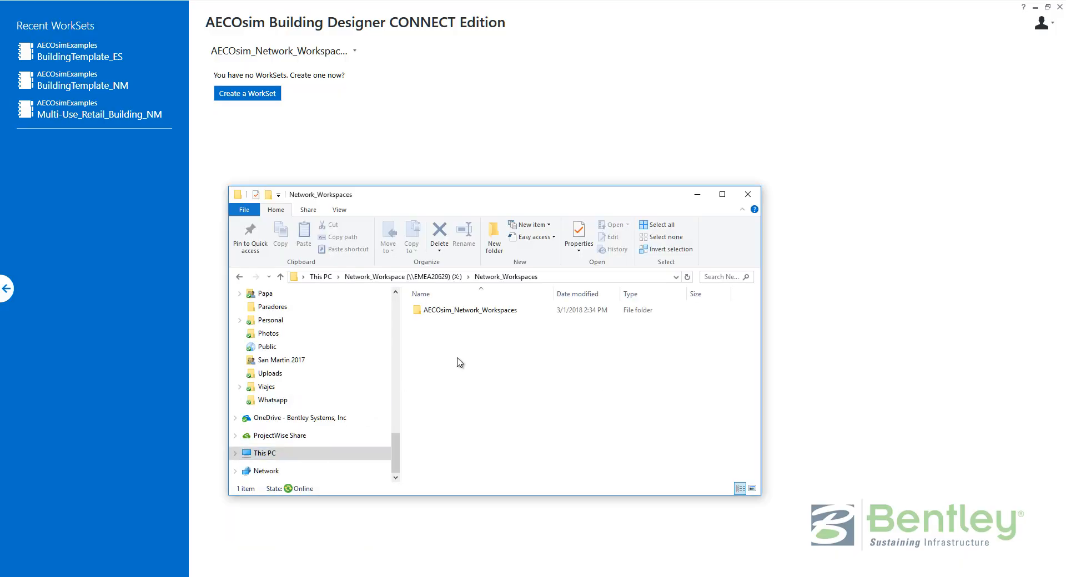
double_click(473, 310)
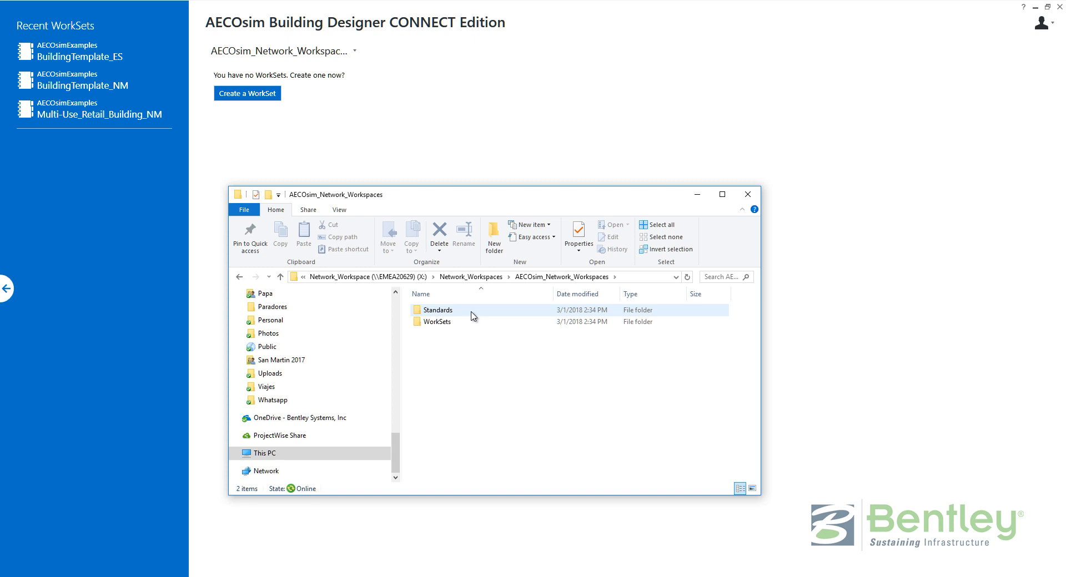
double_click(466, 325)
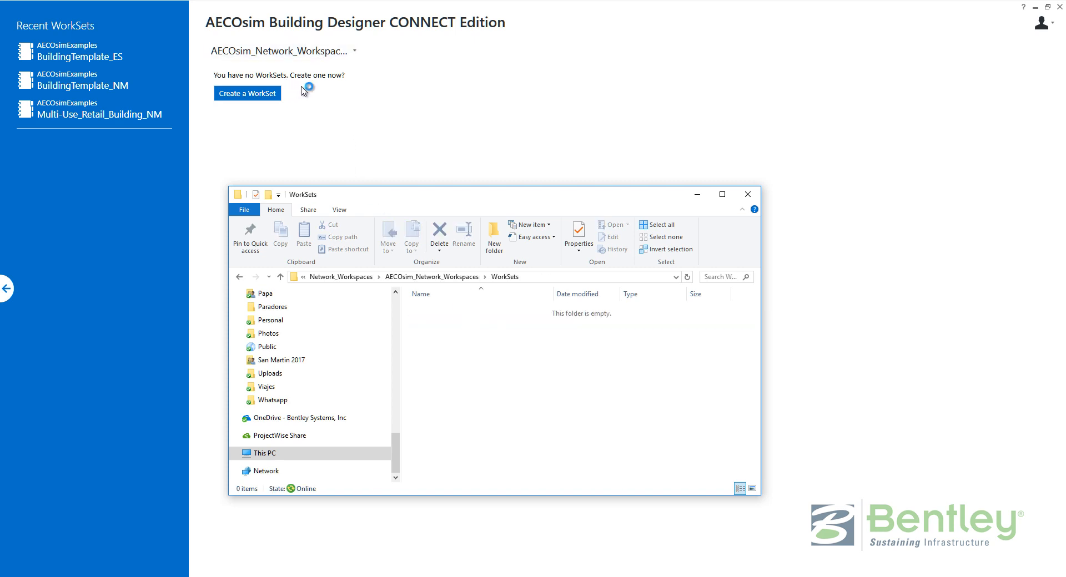
Review the setup notes, then switch AECOsim back to the AECOsimExamples workspace.
left_click(346, 576)
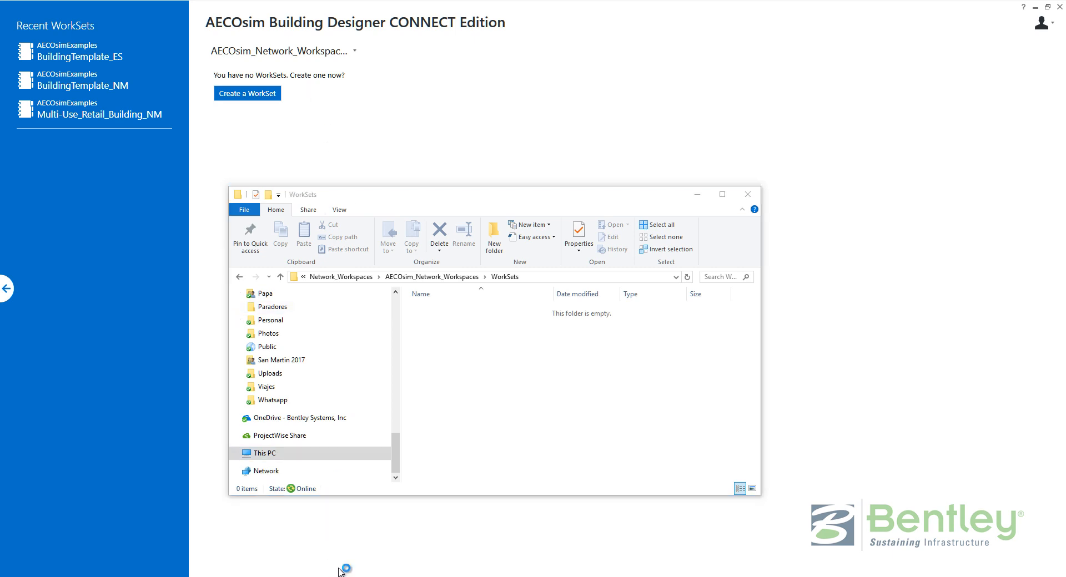
left_click(261, 53)
left_click(245, 111)
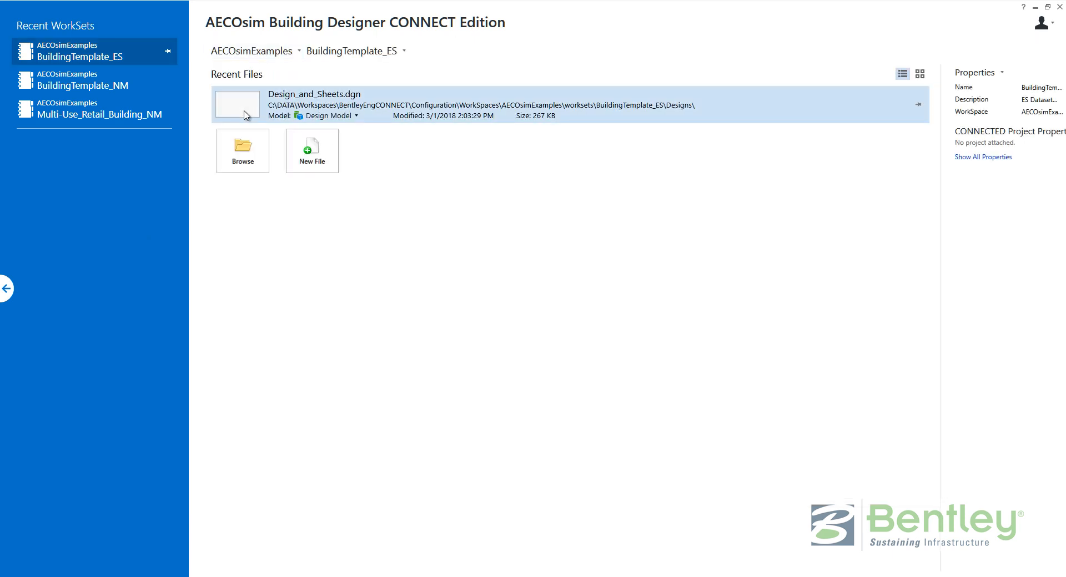
Open Design_and_Sheets.dgn's folder in File Explorer, go up to worksets and enlarge the window.
right_click(321, 103)
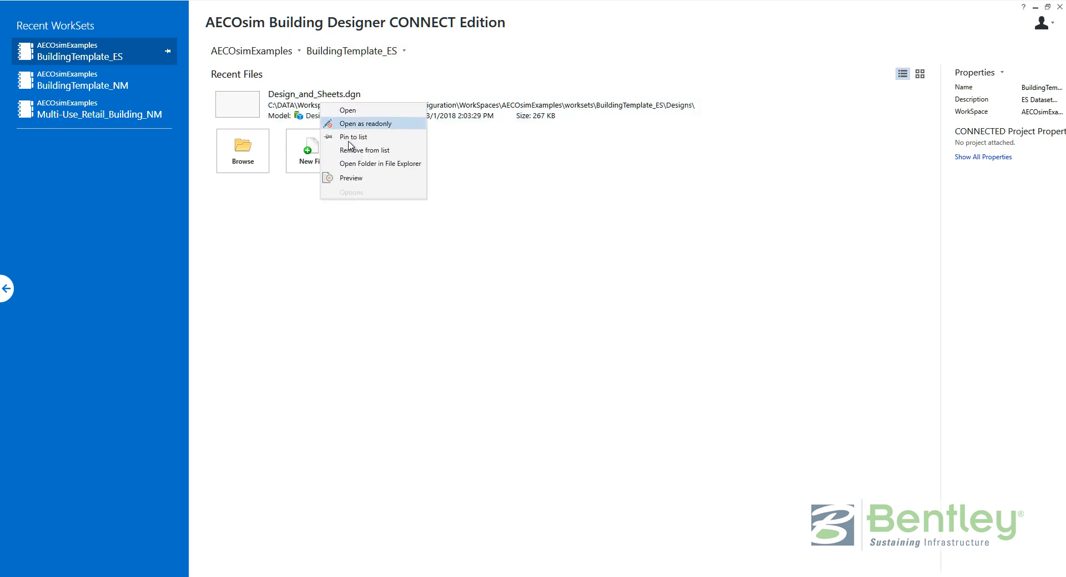
left_click(355, 163)
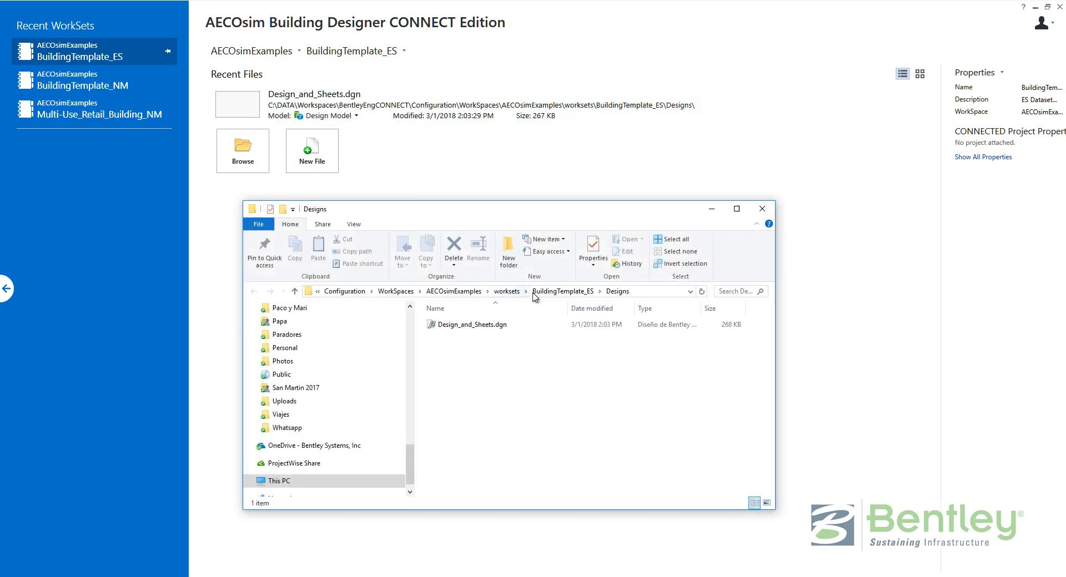
left_click(506, 292)
left_click_drag(432, 199, 257, 68)
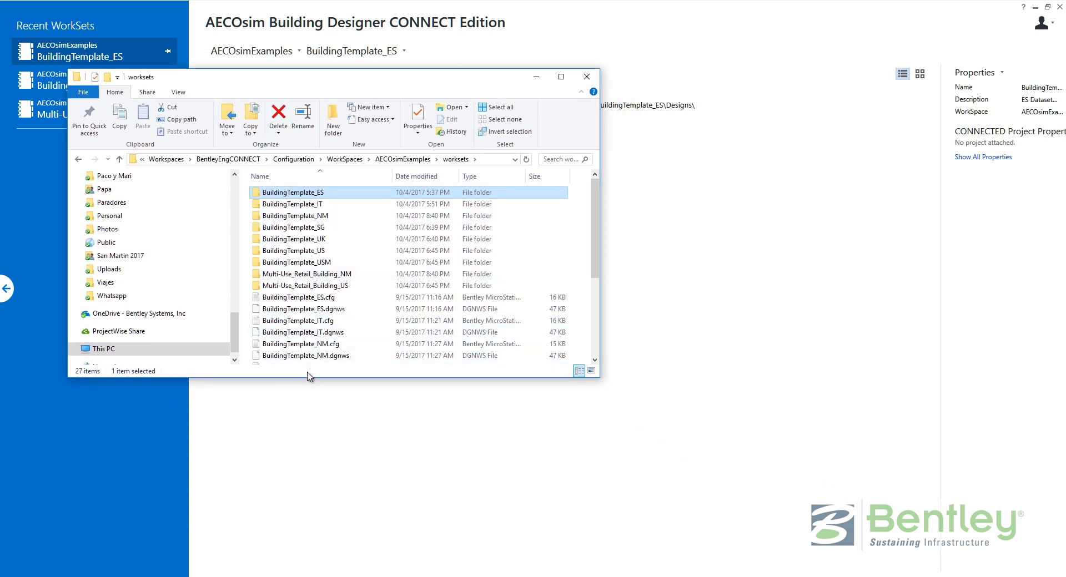
left_click_drag(309, 379, 296, 498)
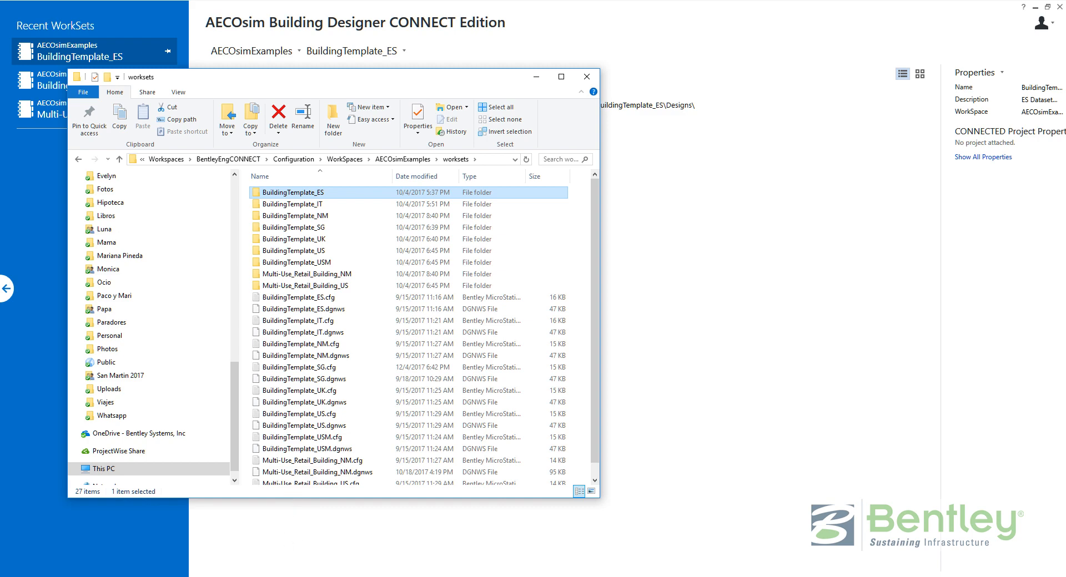
left_click(338, 549)
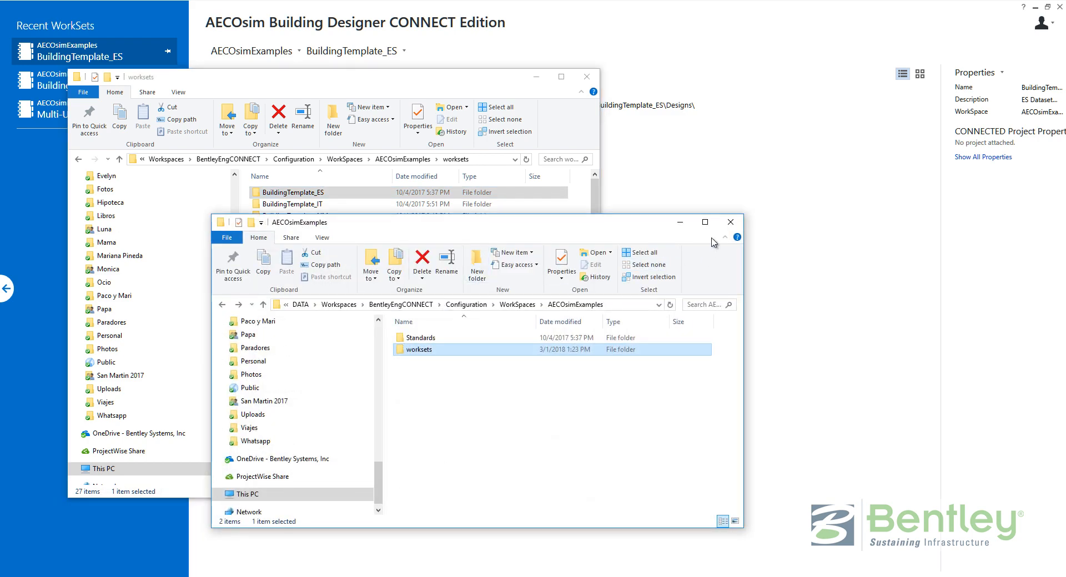
left_click(680, 224)
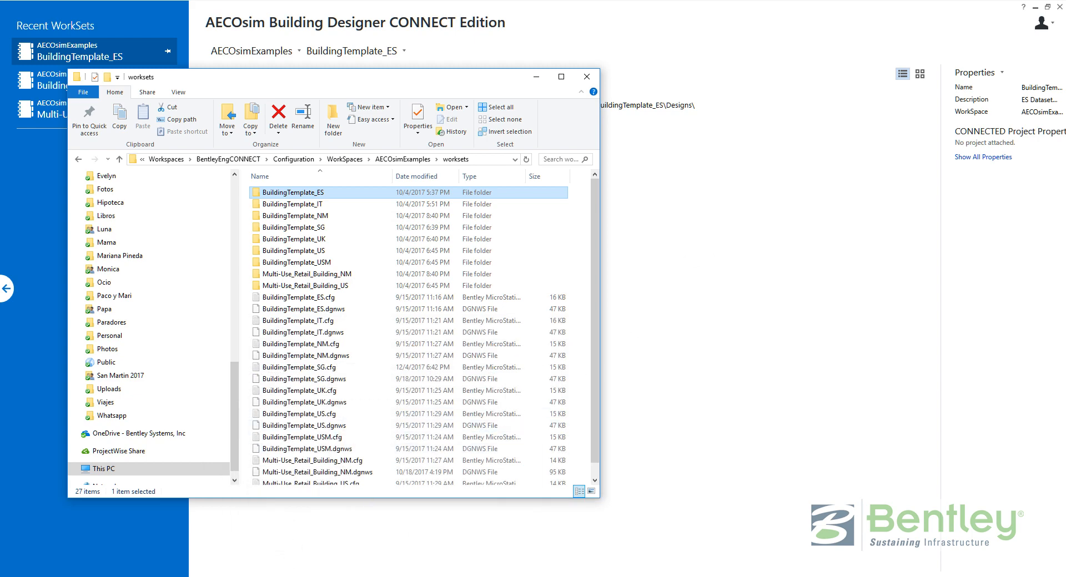
mouse_move(227, 548)
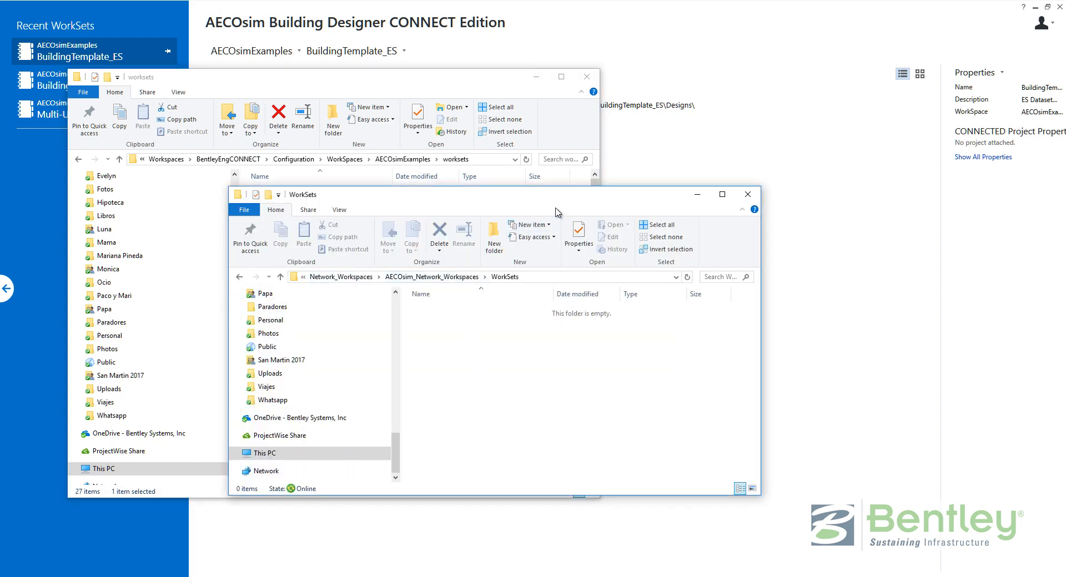
Copy the BuildingTemplate_NM folder, .cfg and .dgnws files into the network WorkSets folder.
left_click_drag(574, 201, 749, 228)
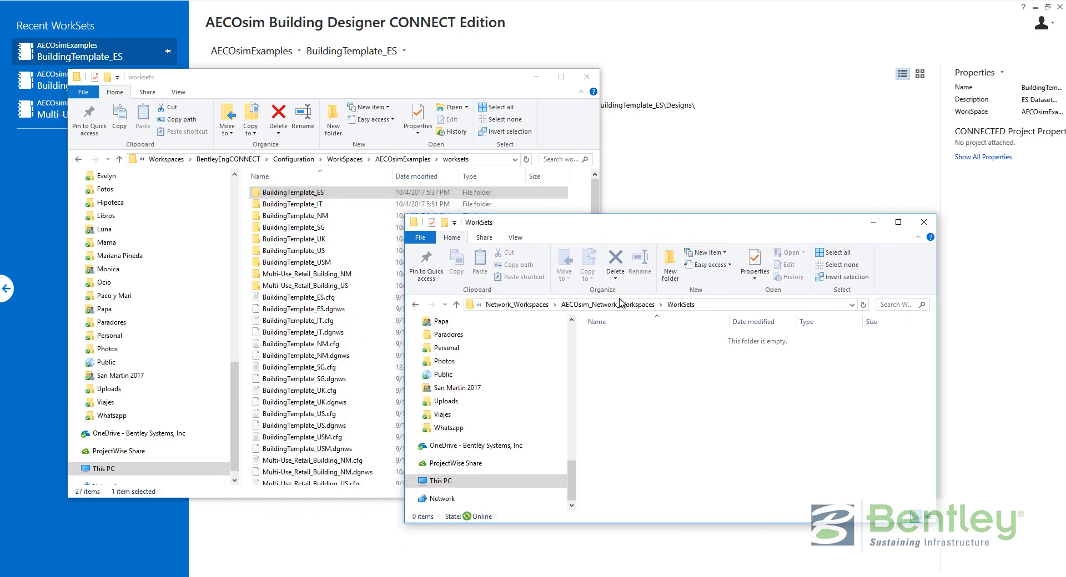
left_click(325, 221)
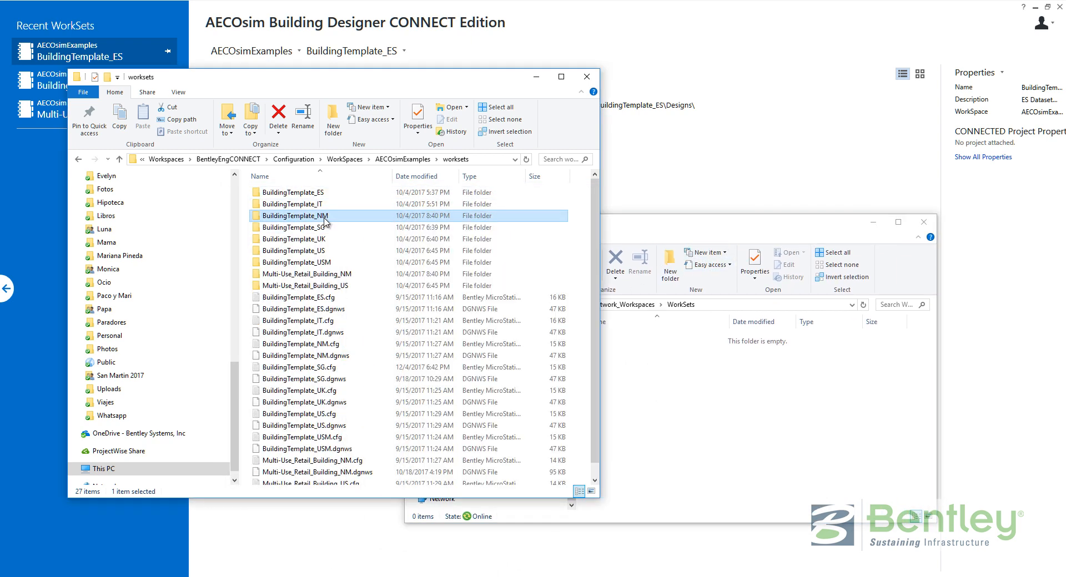
left_click(321, 347, "ctrl")
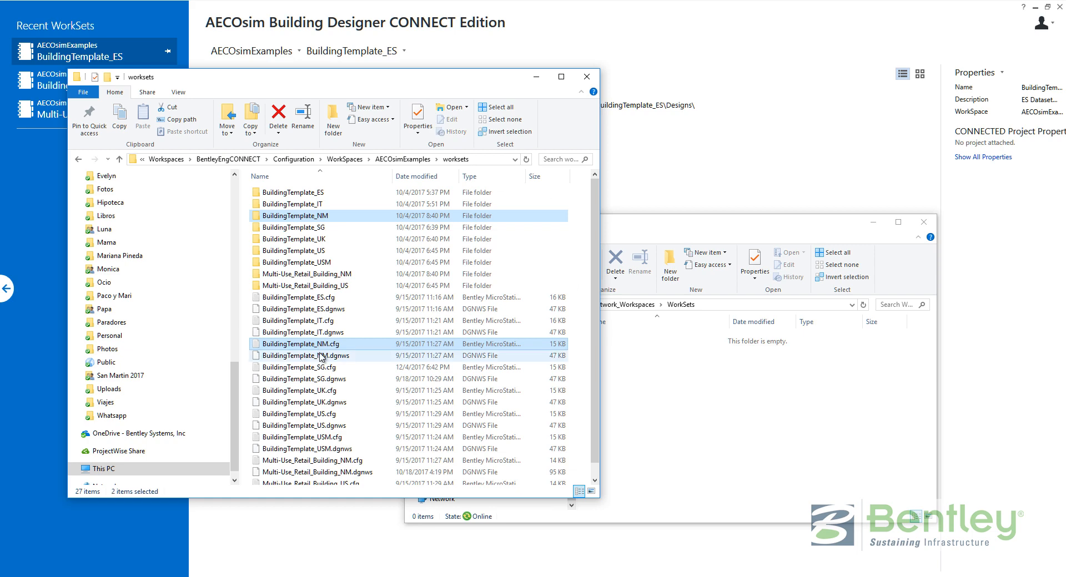
left_click(322, 355, "ctrl")
left_click_drag(340, 357, 695, 466)
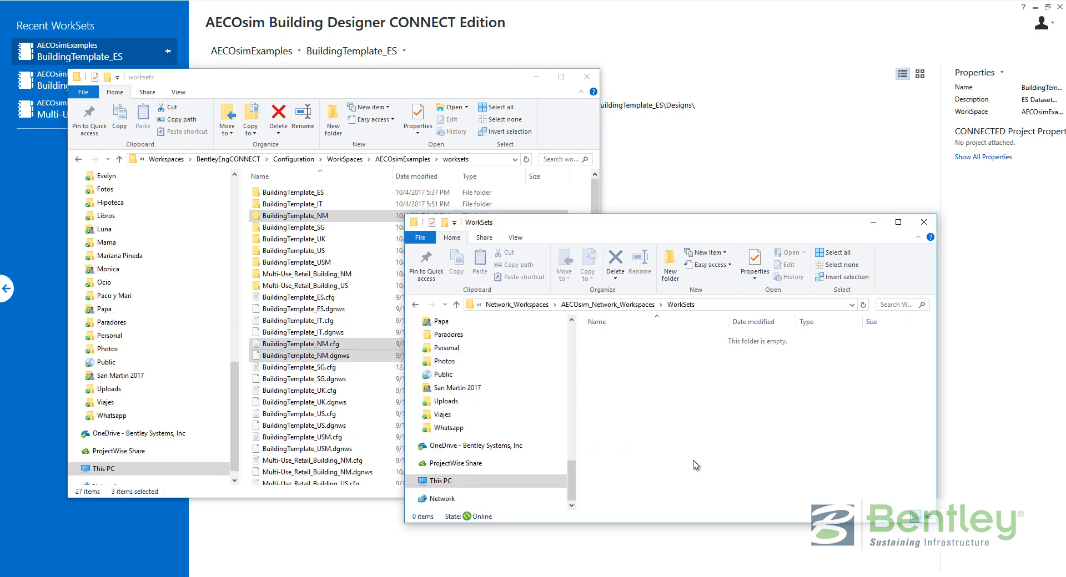
Check the network Standards and WorkSets folders for the copied files, then minimize Explorer.
left_click(606, 305)
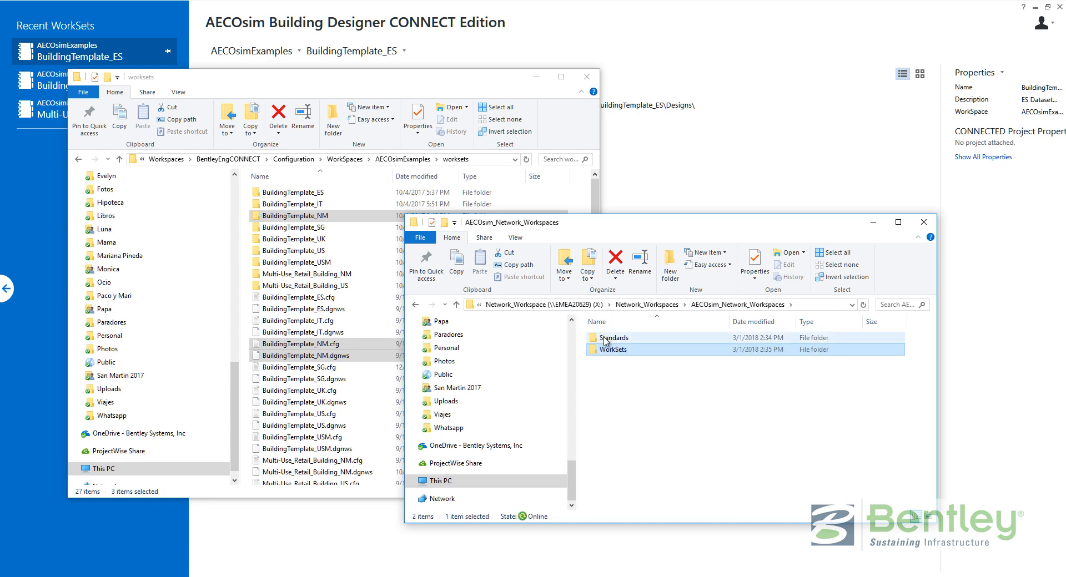
double_click(605, 338)
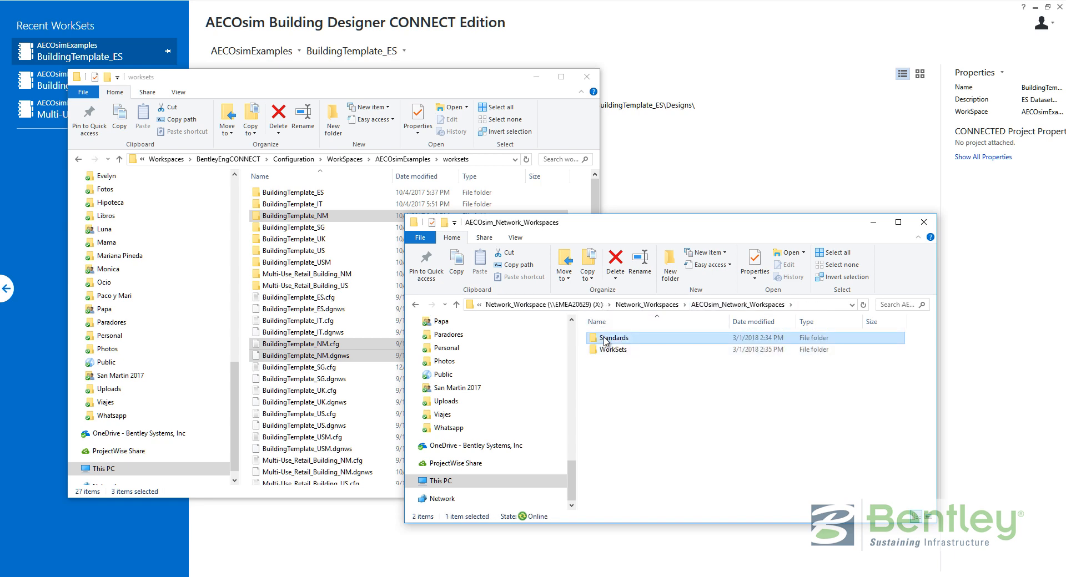
key("alt+Left")
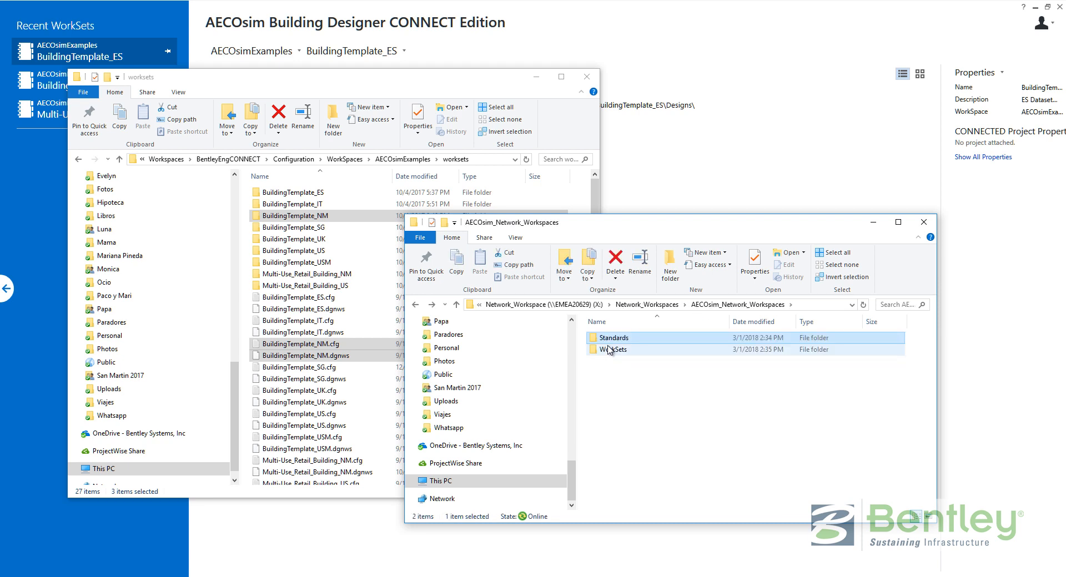
double_click(609, 349)
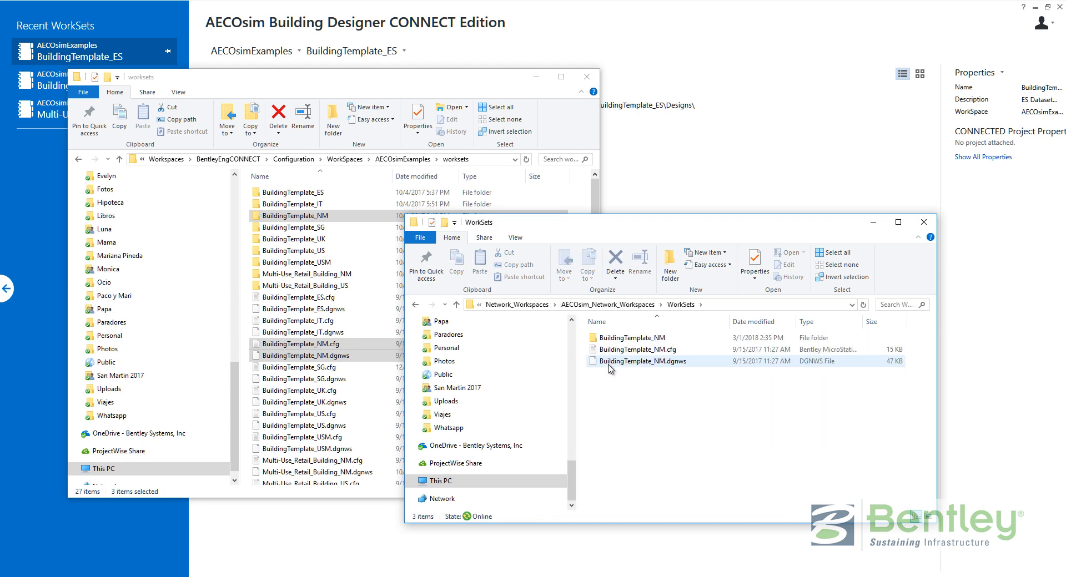
left_click(724, 50)
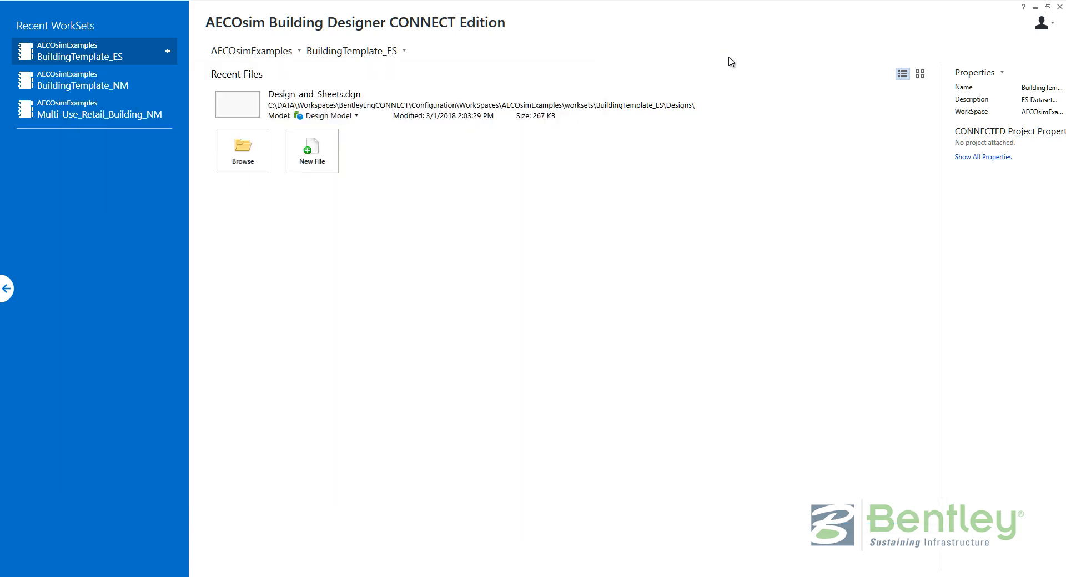
Switch the start page to the AECOsim_Network_Workspaces workspace, keeping the BuildingTemplate_NM WorkSet.
left_click(1049, 9)
left_click(292, 61)
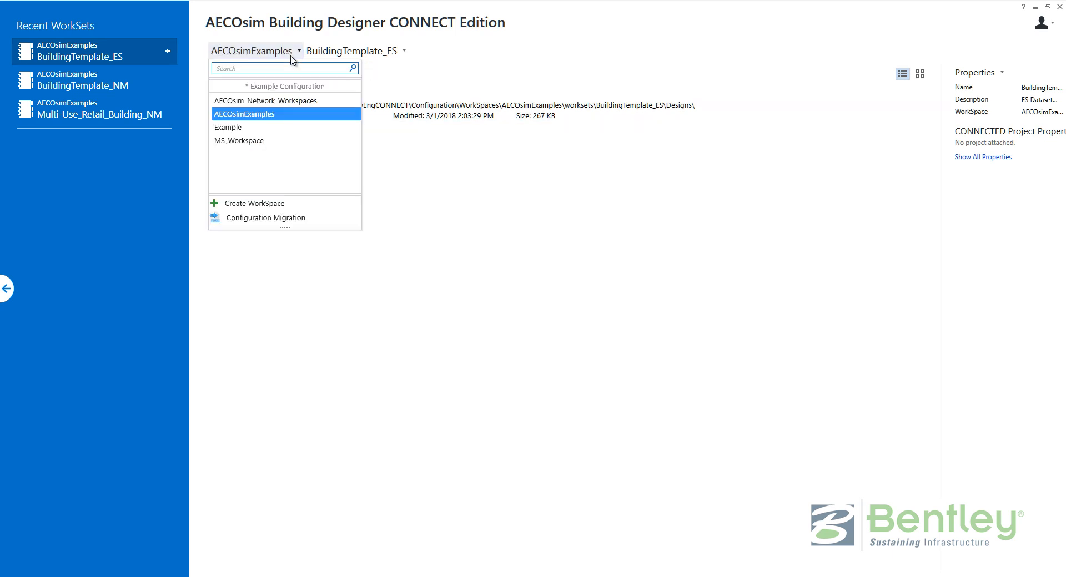
left_click(267, 102)
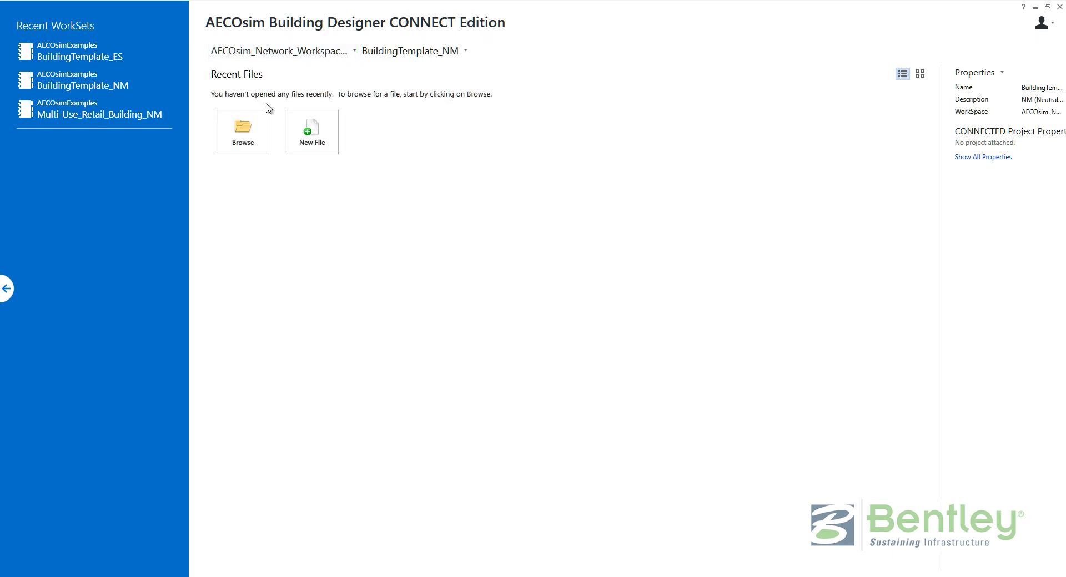
left_click(412, 51)
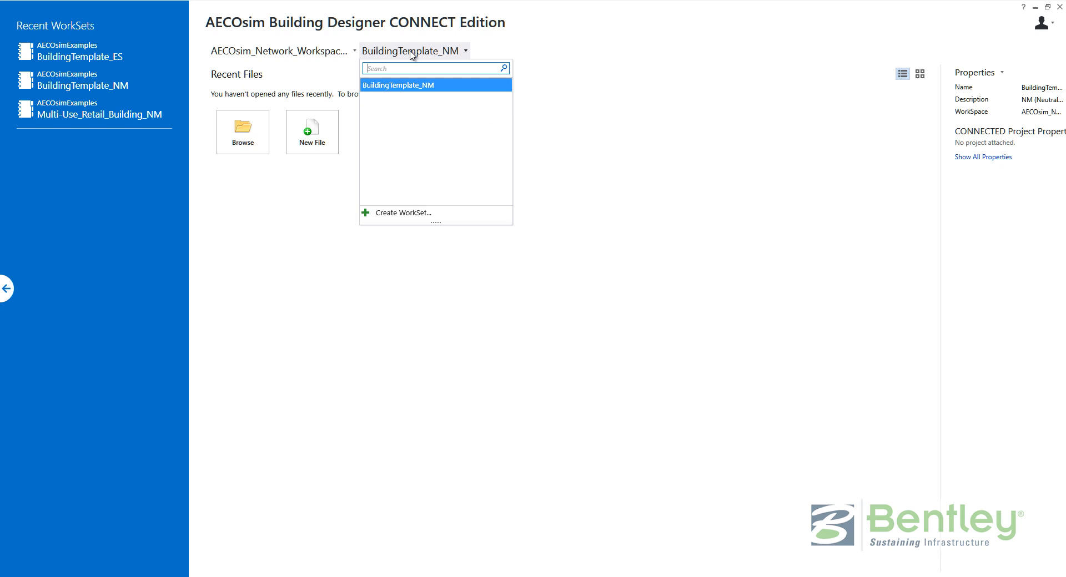
left_click(401, 85)
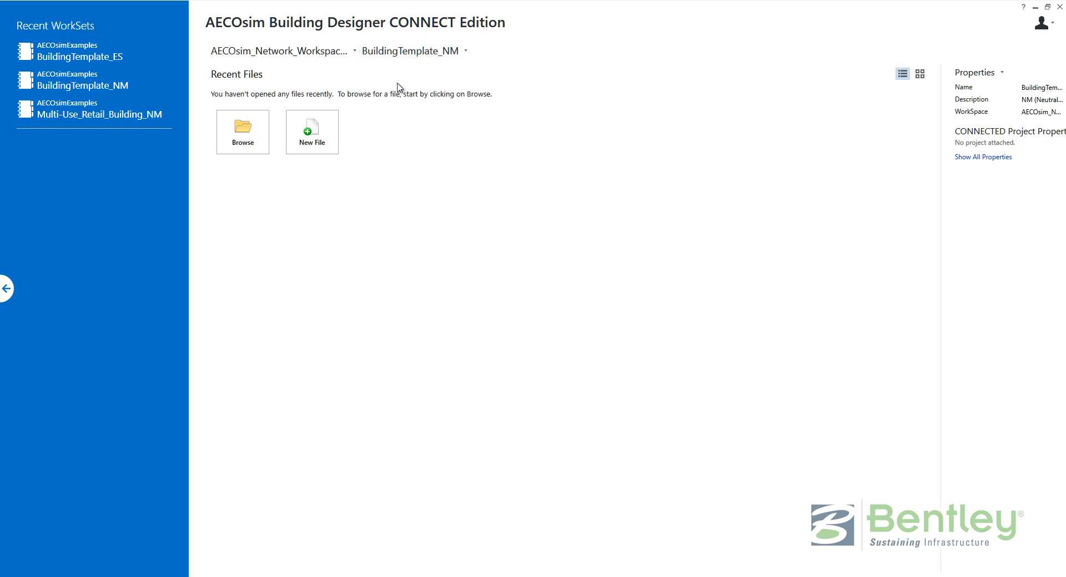
Check the BuildingTemplate_NM Designs folder path in the Open dialog without opening a file.
left_click(248, 138)
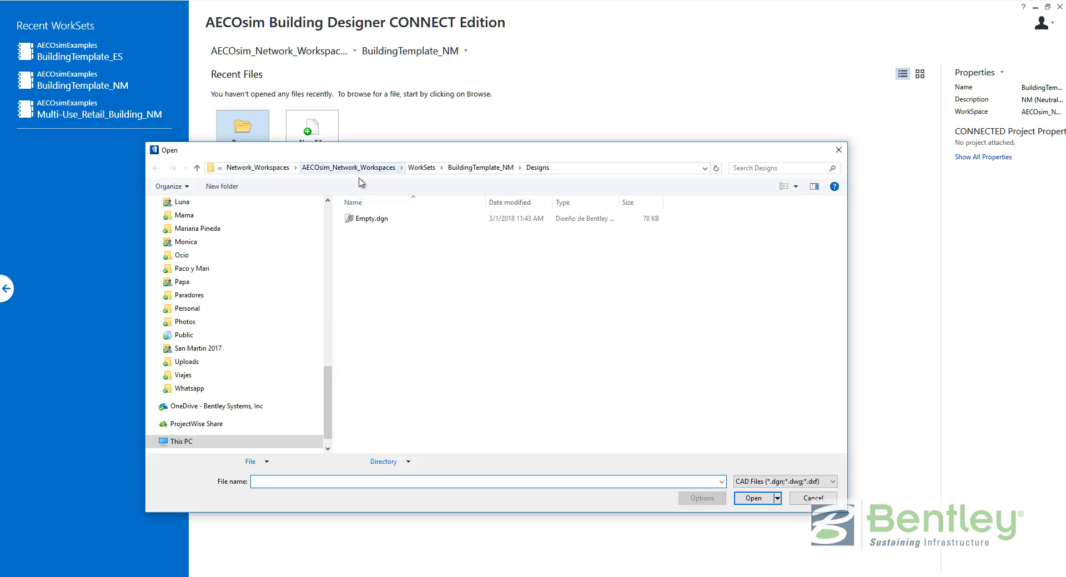
left_click(560, 167)
left_click(252, 174)
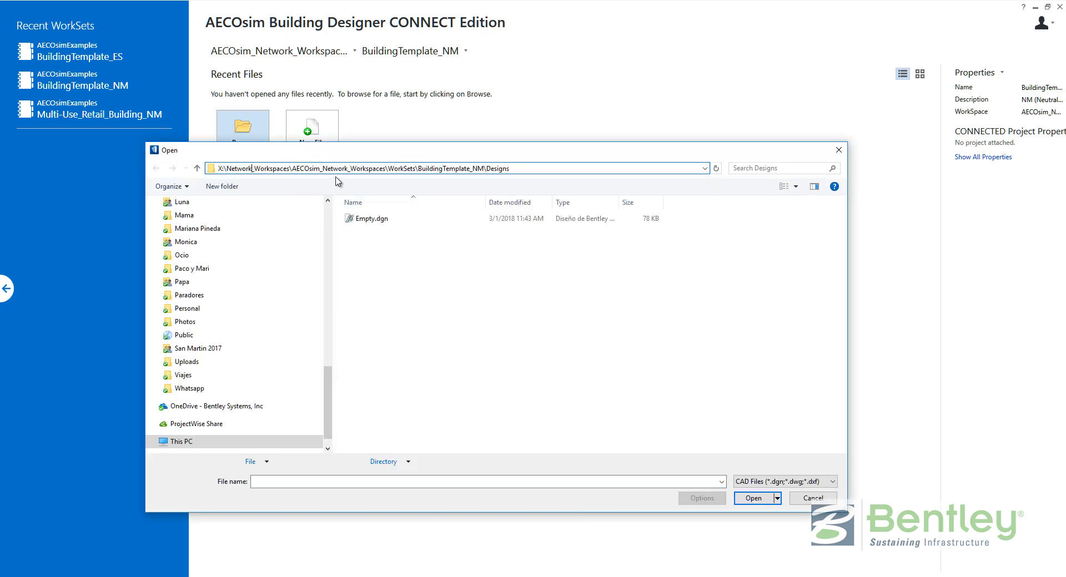
left_click(430, 304)
left_click(804, 503)
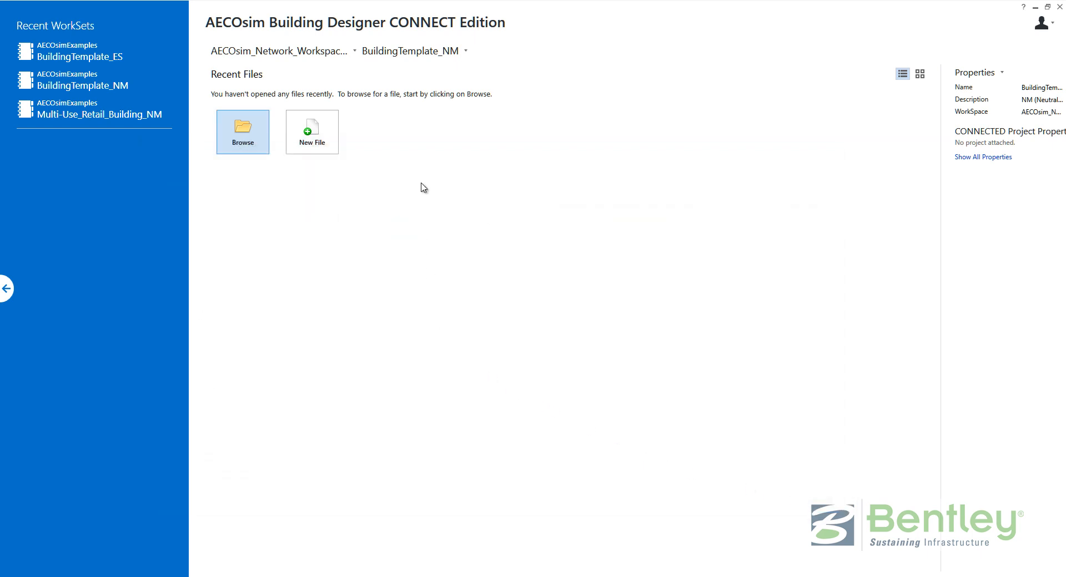
left_click(395, 53)
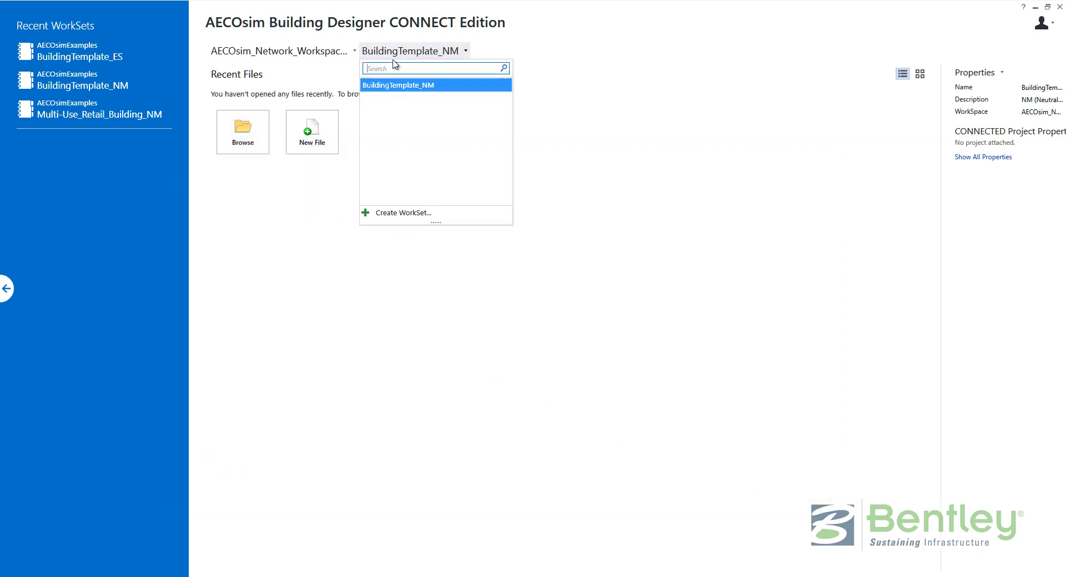
Create WorkSet Project_001 from the BuildingTemplate_NM template, described as 'Building Project 001'.
left_click(393, 212)
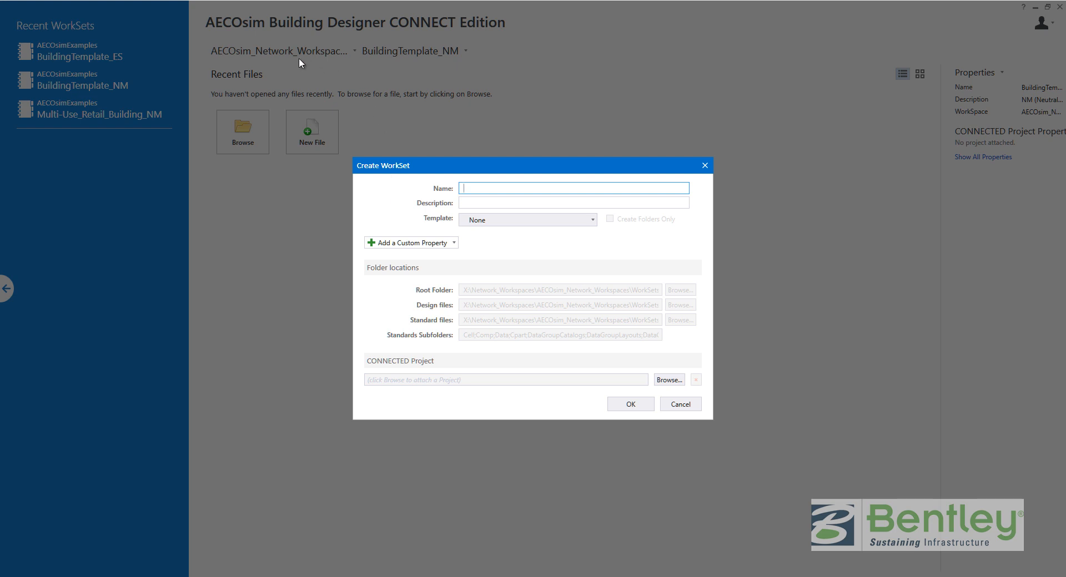
left_click(495, 222)
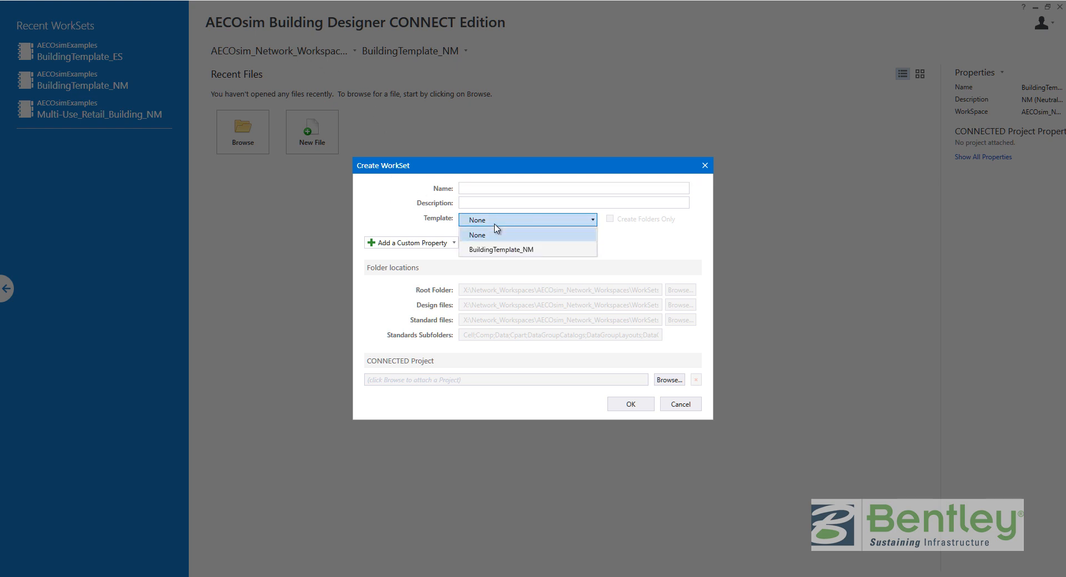
left_click(498, 250)
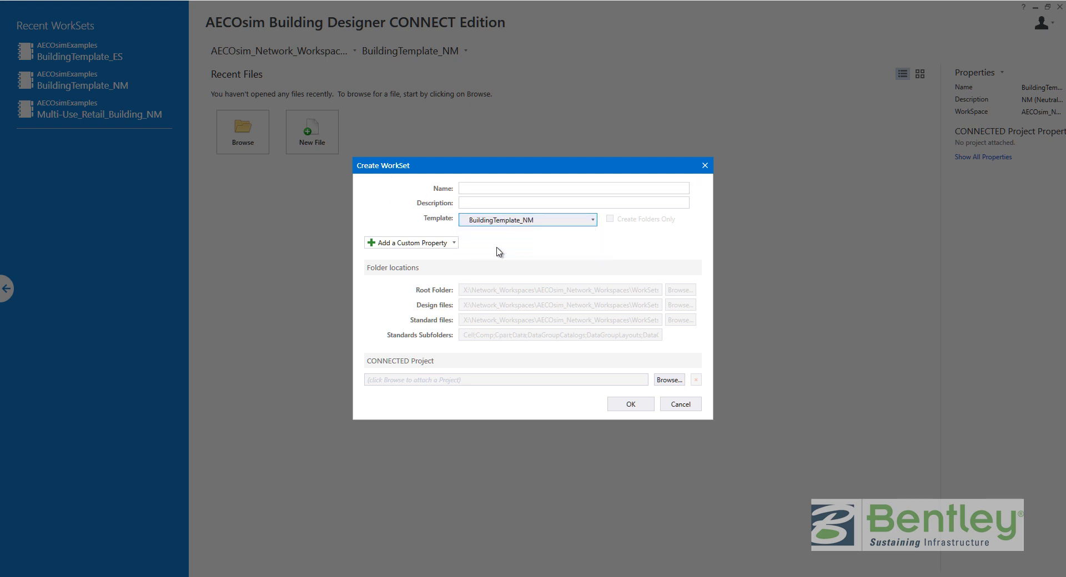
left_click(478, 190)
type("Project_001")
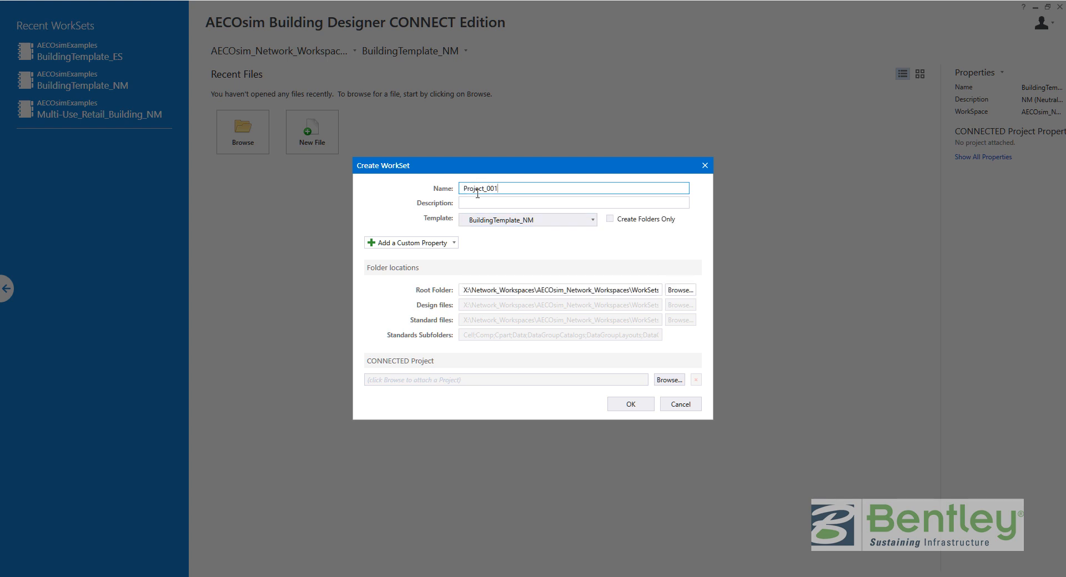
key("Tab")
type("Bui")
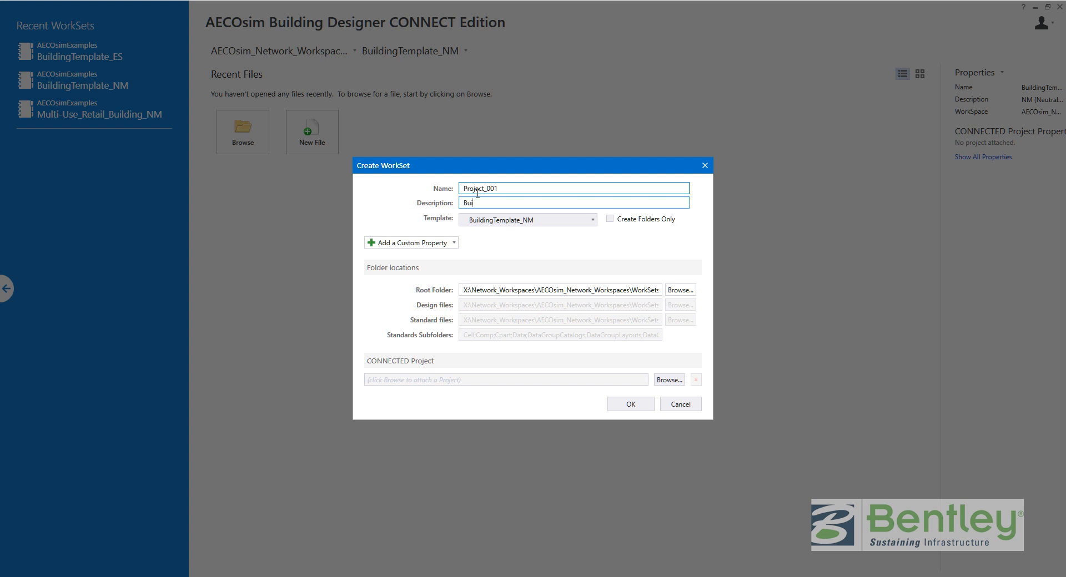
type("lding Project 001")
left_click(475, 290)
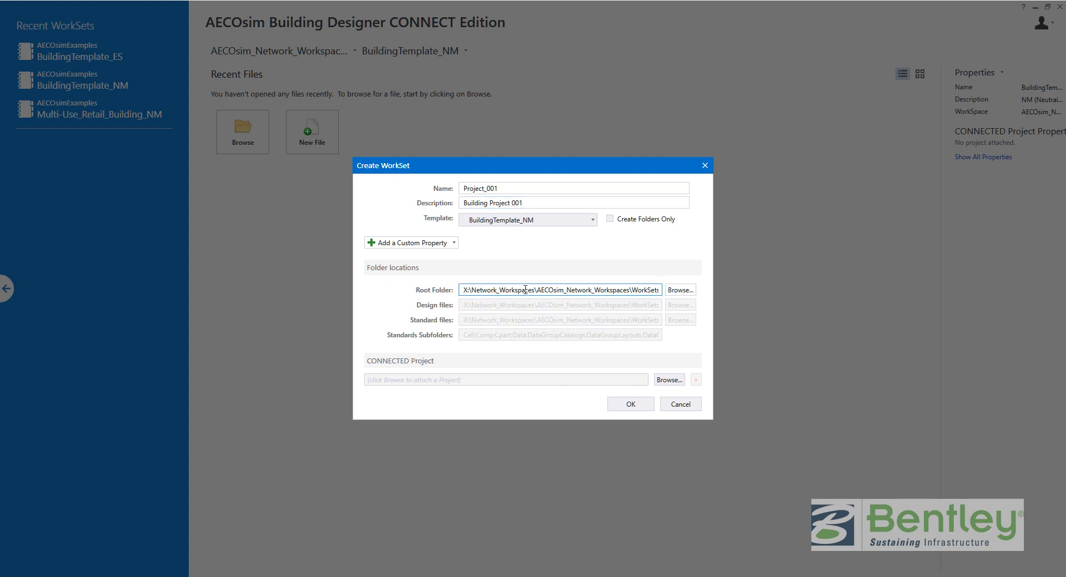
left_click(564, 290)
key("End")
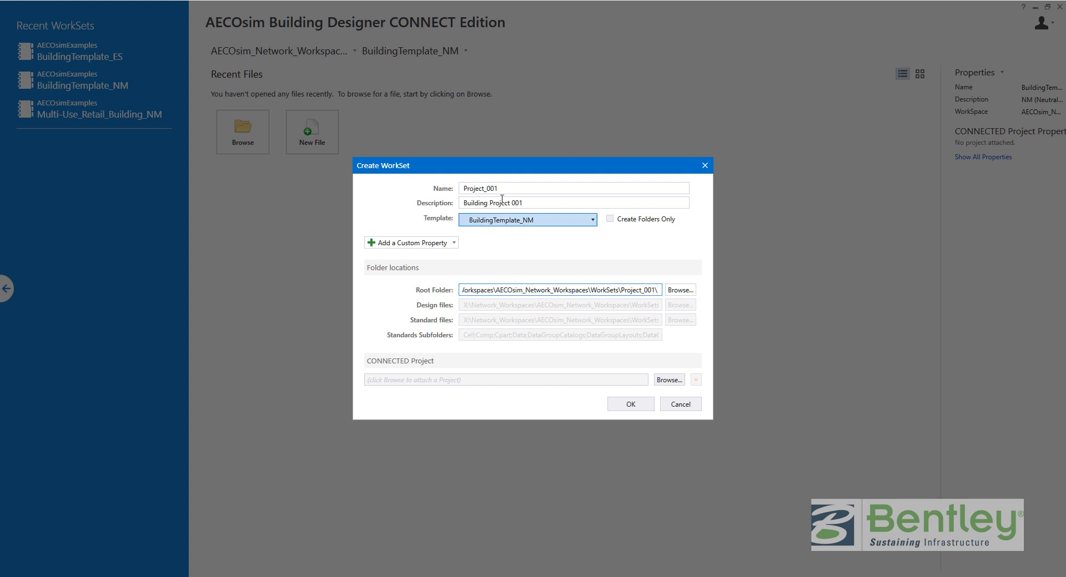
left_click(630, 404)
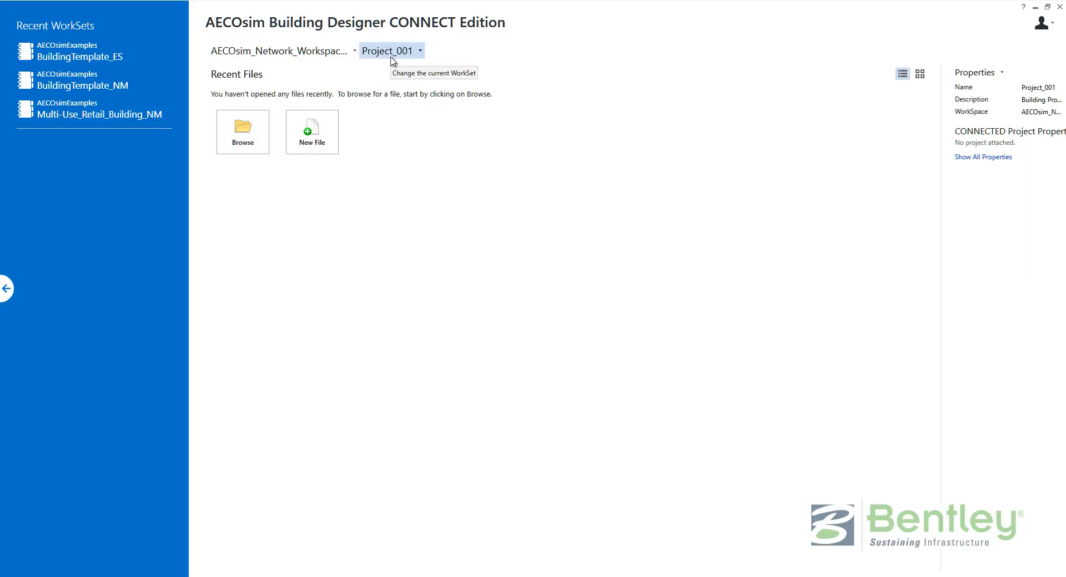
Create a new design file named '01 - Design' in Project_001 using the default seed file.
left_click(319, 146)
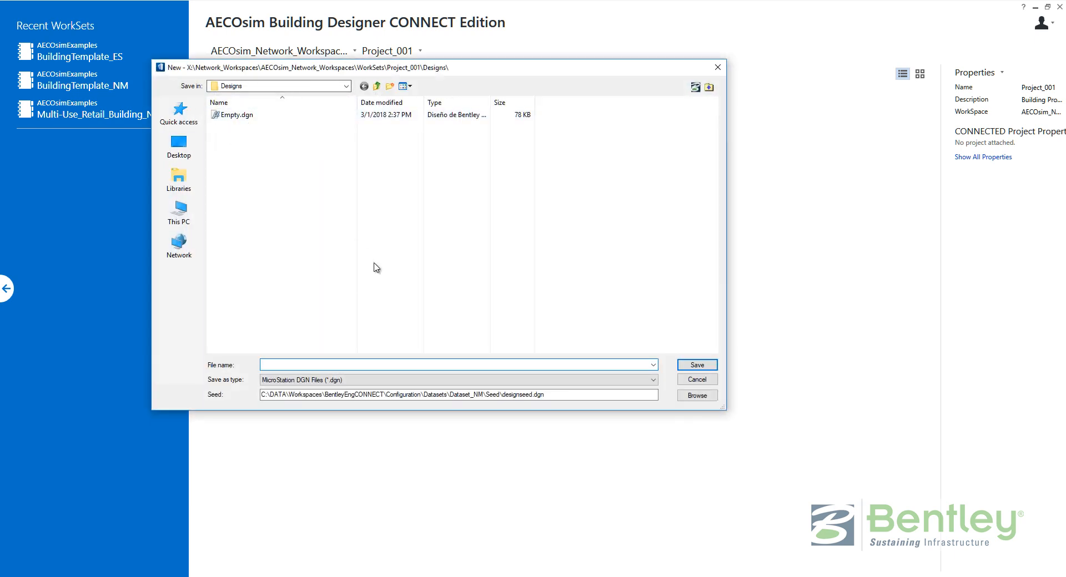
left_click(516, 394)
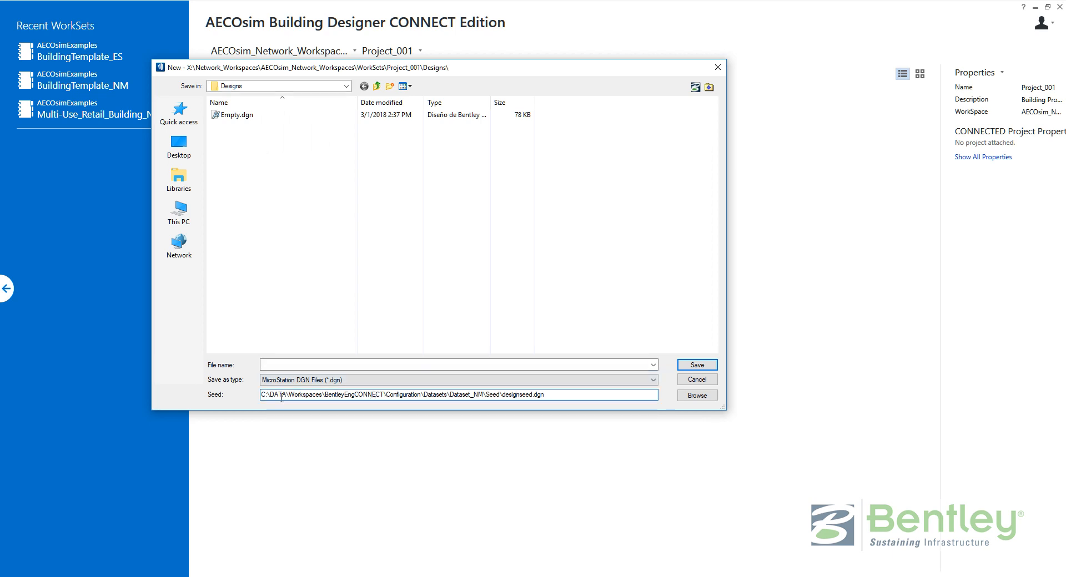
left_click(331, 365)
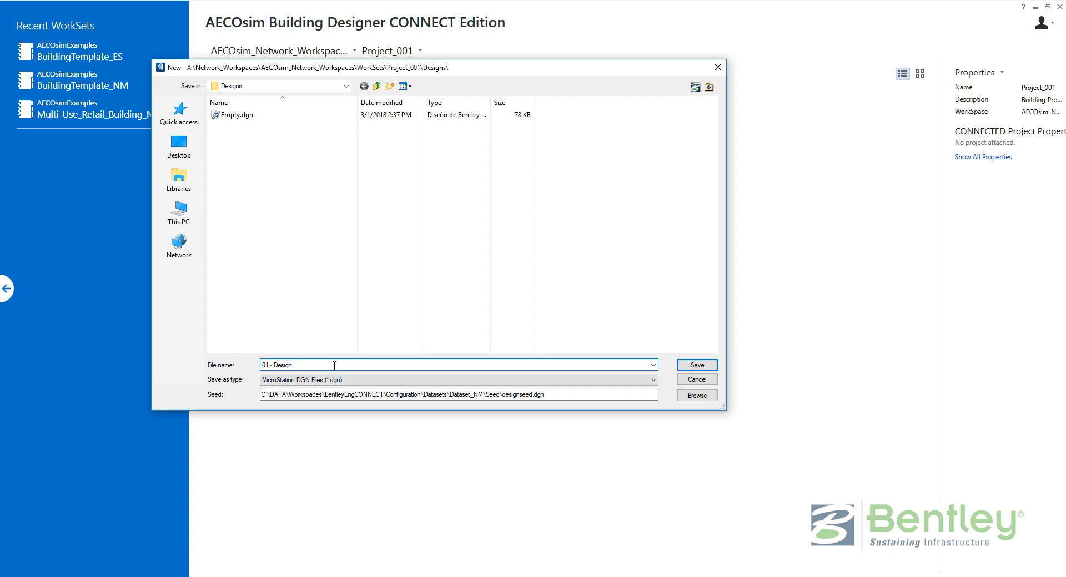
key("Return")
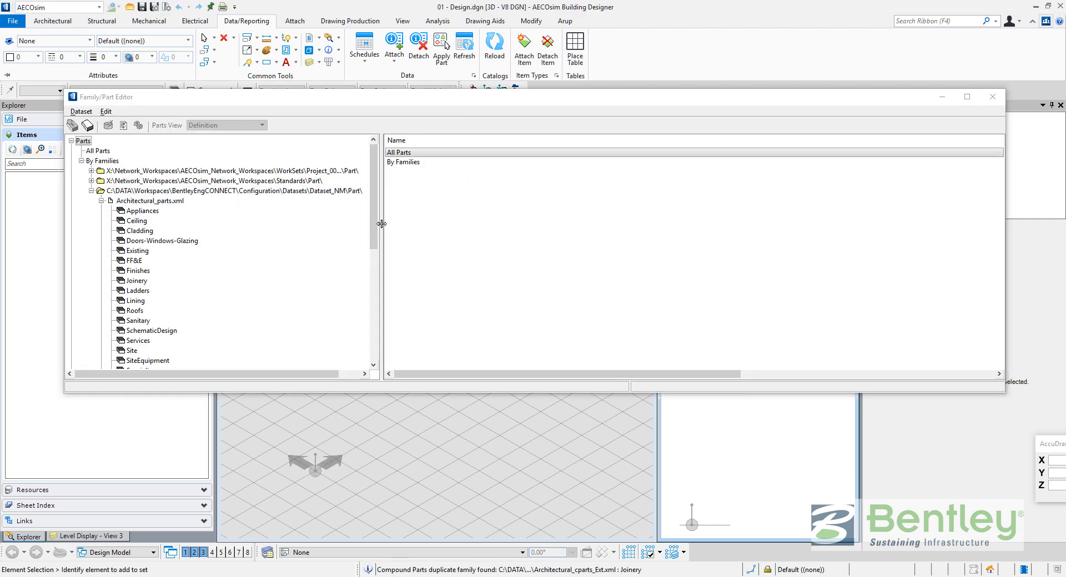
Inspect the network Standards and Project_001 Standards Part folders, then close the Family/Part Editor.
left_click_drag(379, 230, 439, 227)
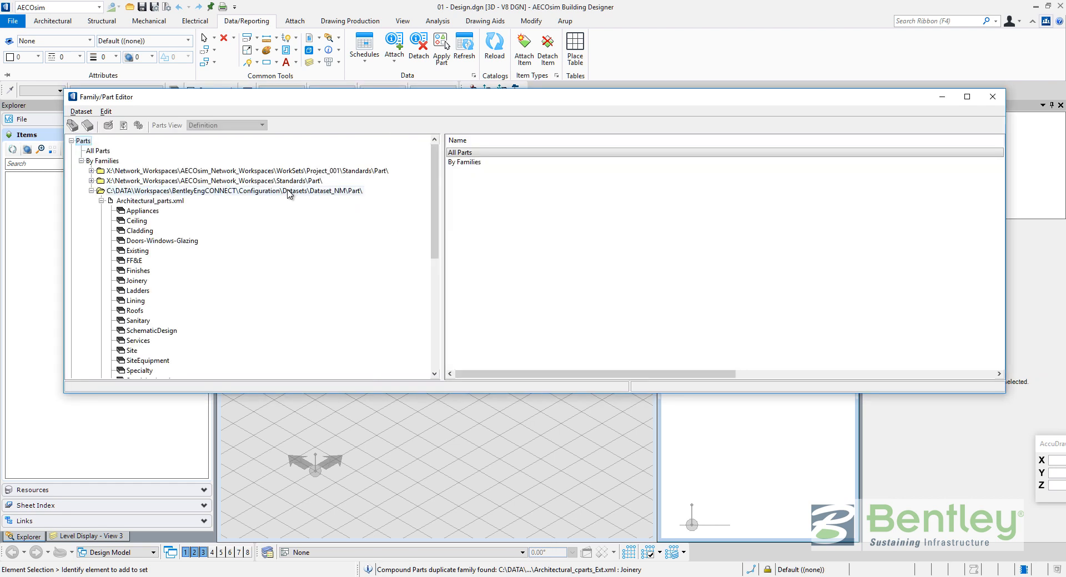
left_click(91, 191)
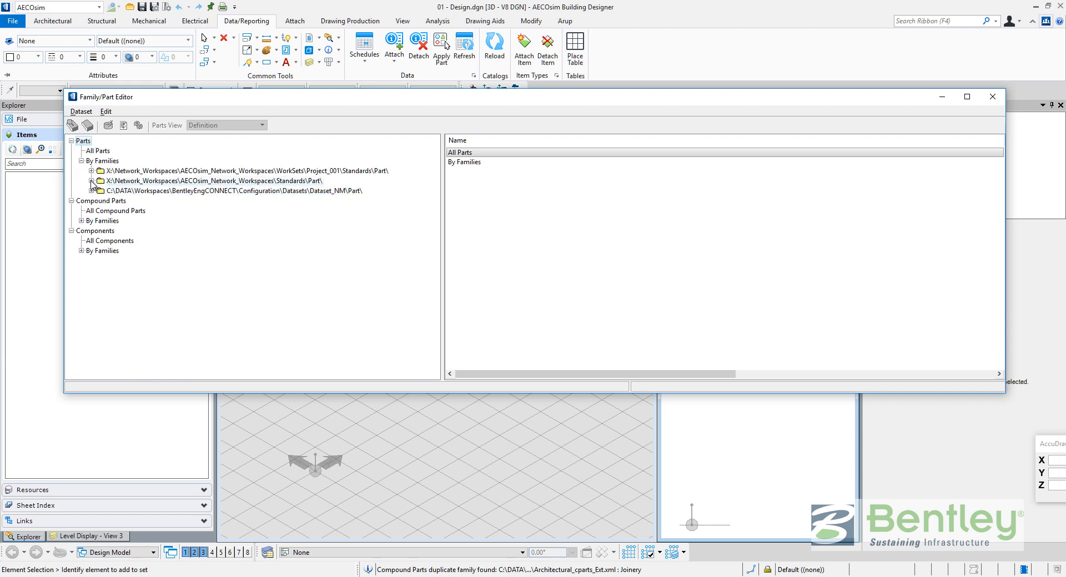
left_click(262, 181)
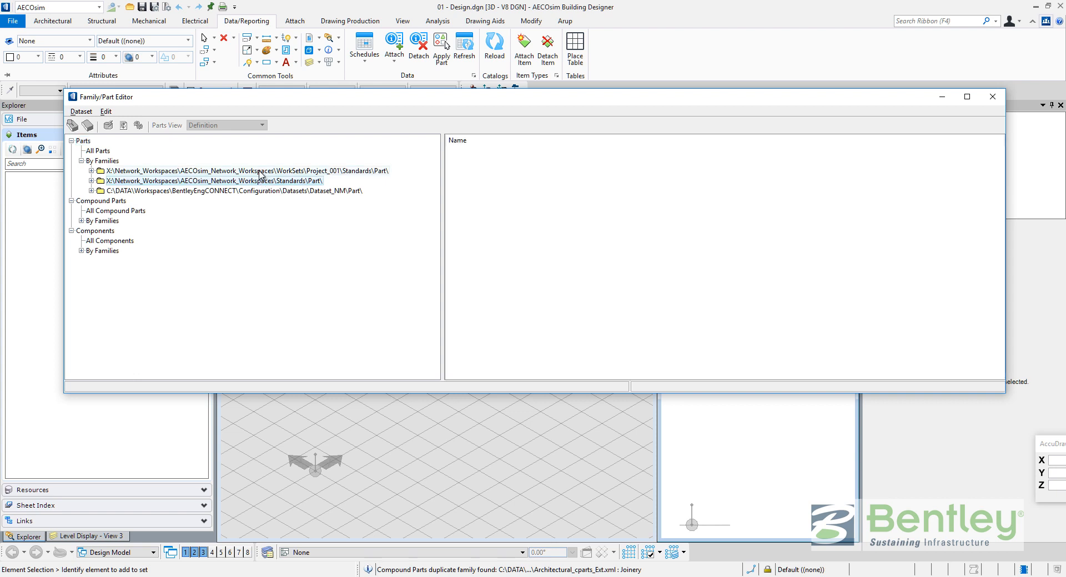
left_click(261, 171)
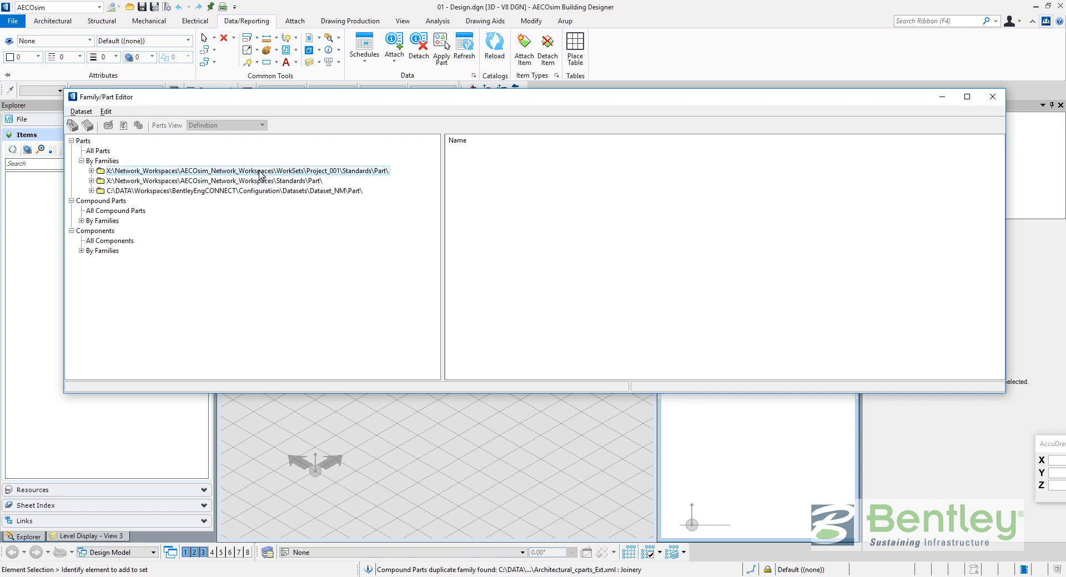
left_click(994, 98)
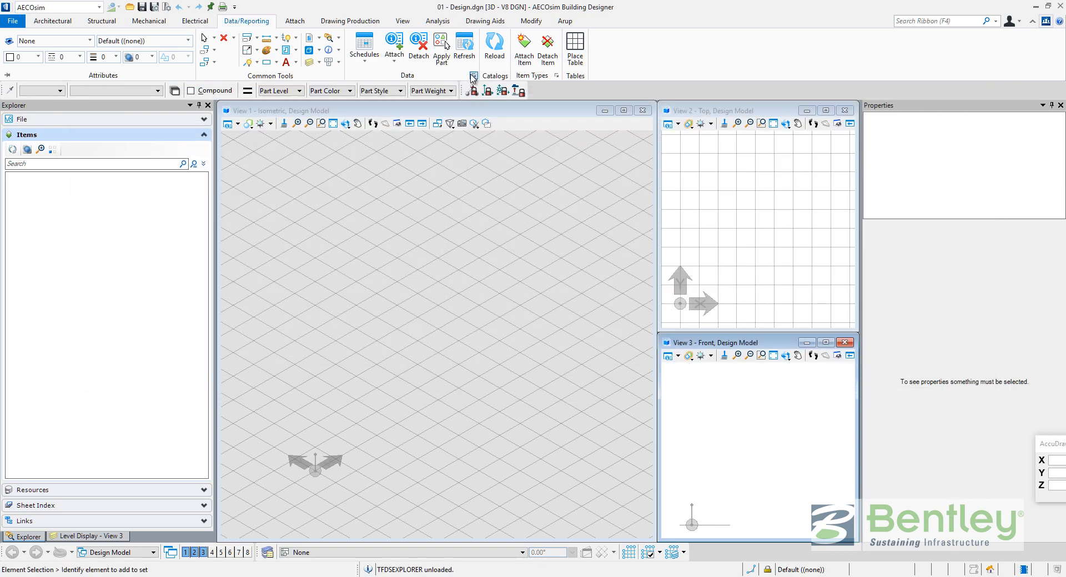
In Project_001's Catalog Editor, define a new Workspace-level catalog type and check its Standards\DataGroupSystem file path.
left_click(473, 75)
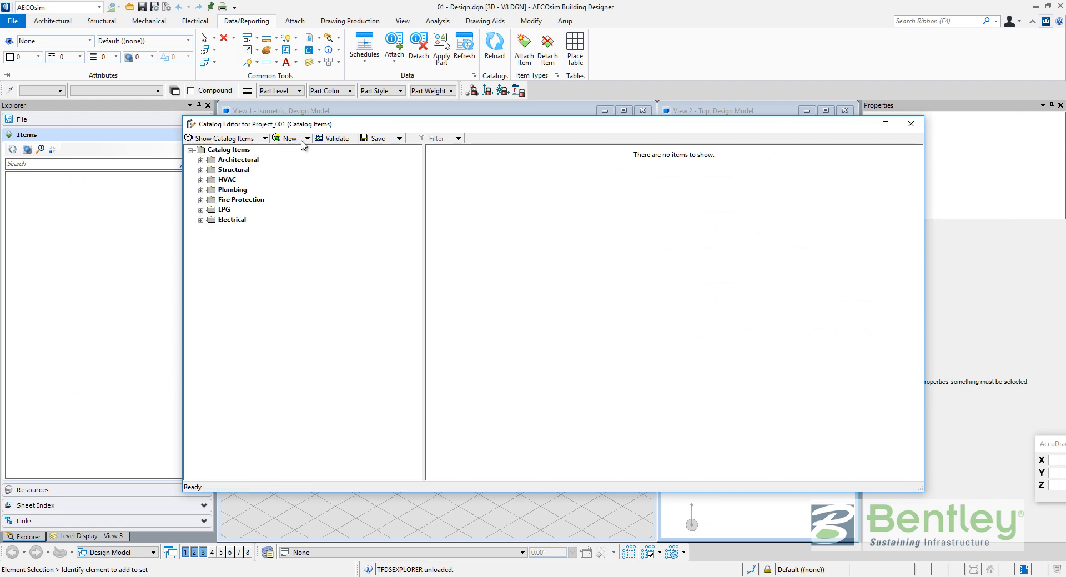
left_click(305, 140)
left_click(309, 162)
left_click(488, 191)
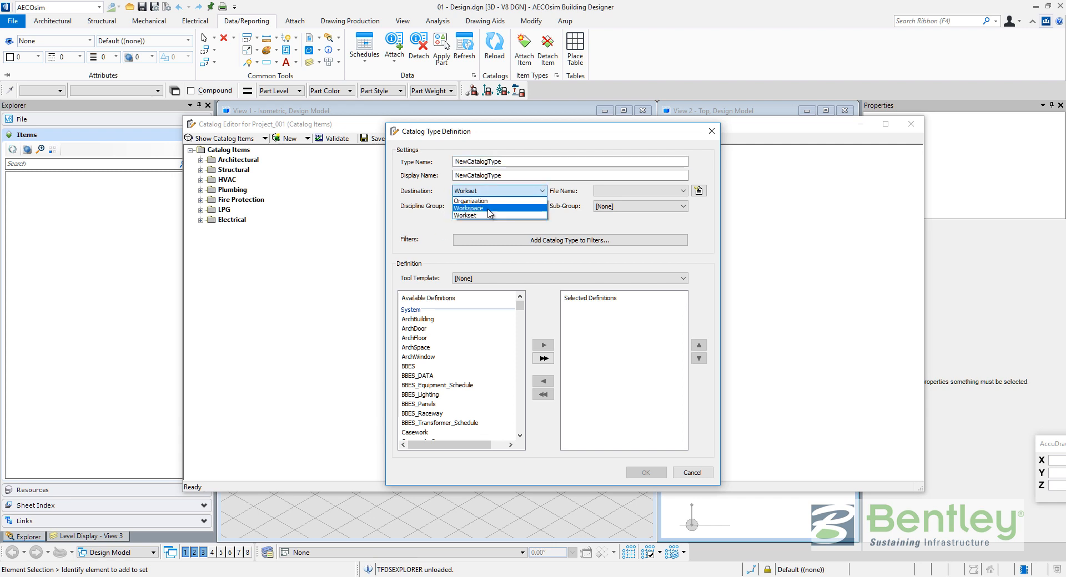
left_click(488, 209)
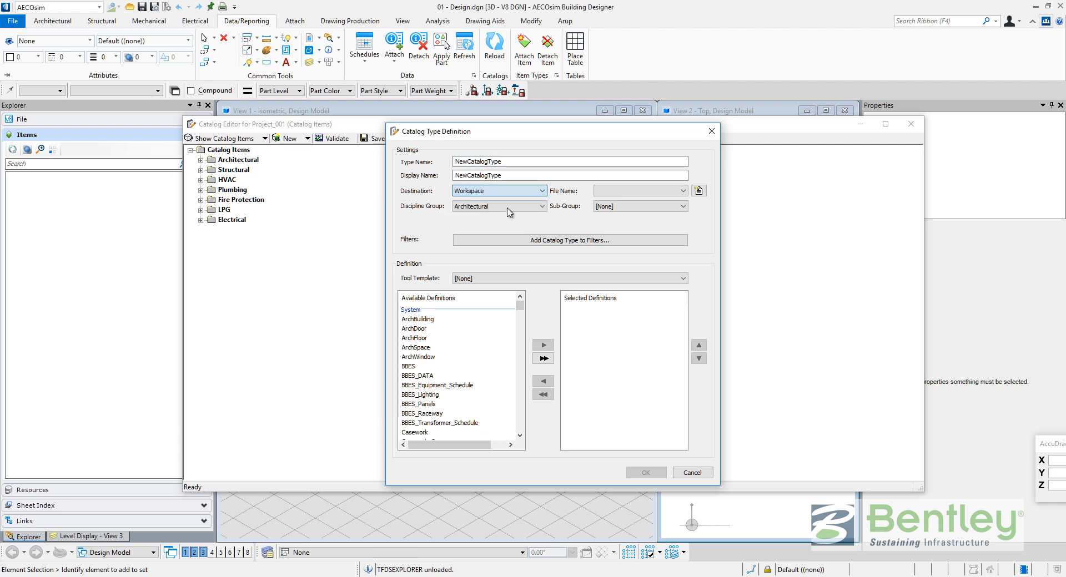
left_click(699, 191)
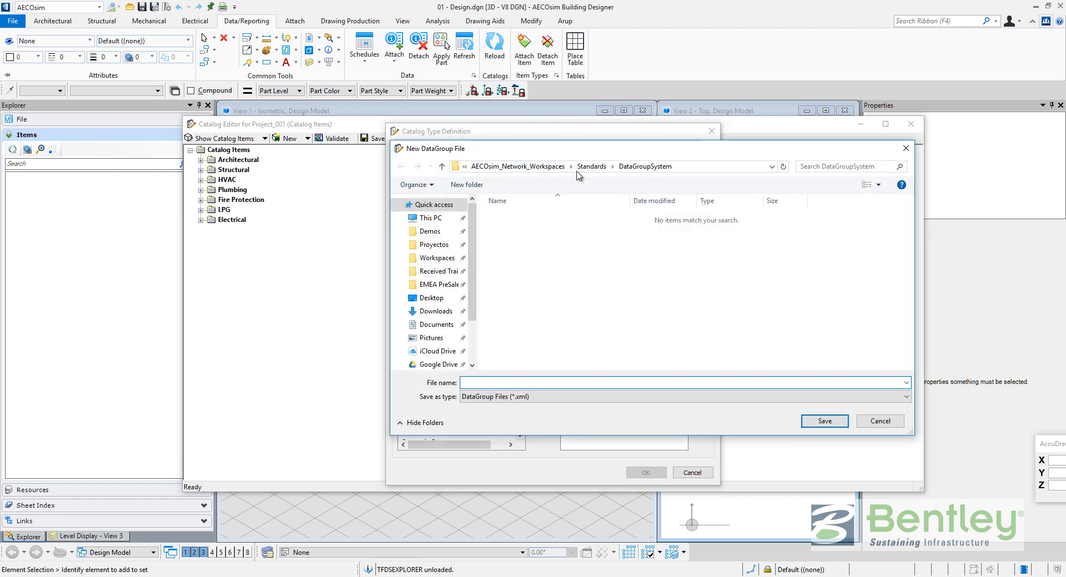
left_click(507, 170)
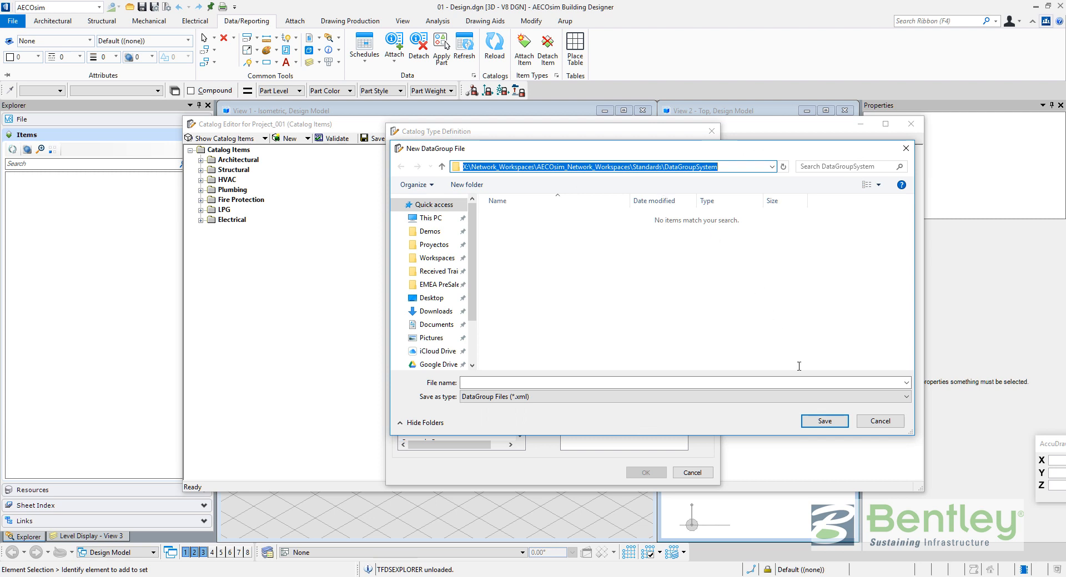
left_click(874, 423)
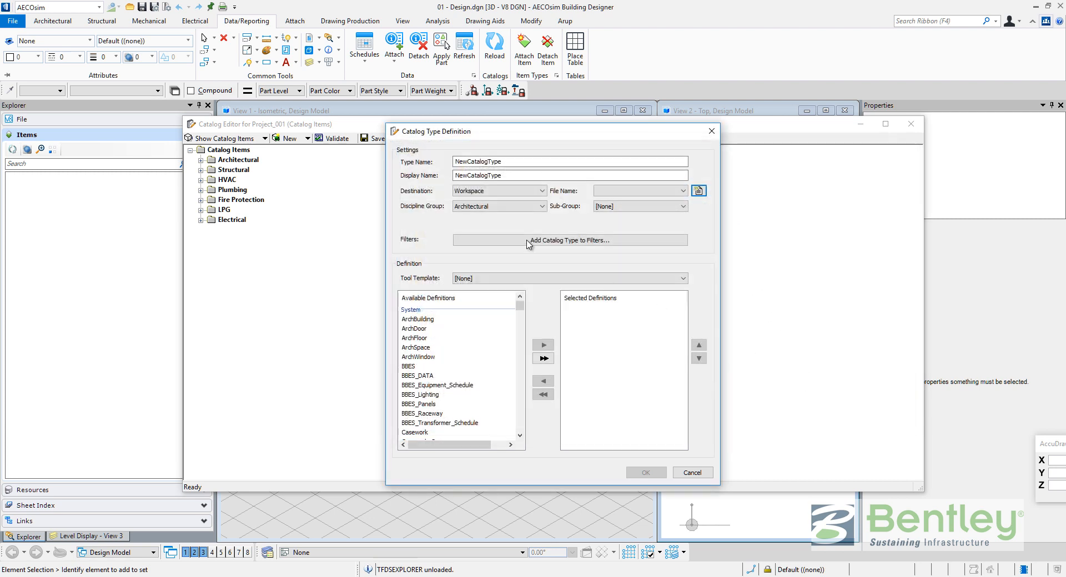
left_click(500, 191)
Check the WorkSet-level data file path, then discard the catalog type and close the Catalog Editor.
left_click(500, 216)
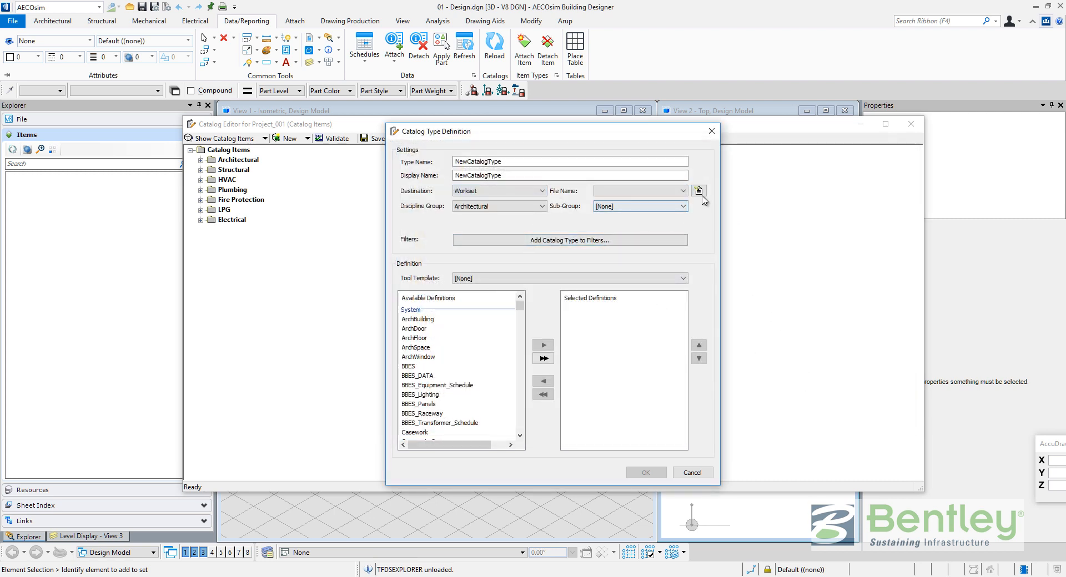
left_click(699, 191)
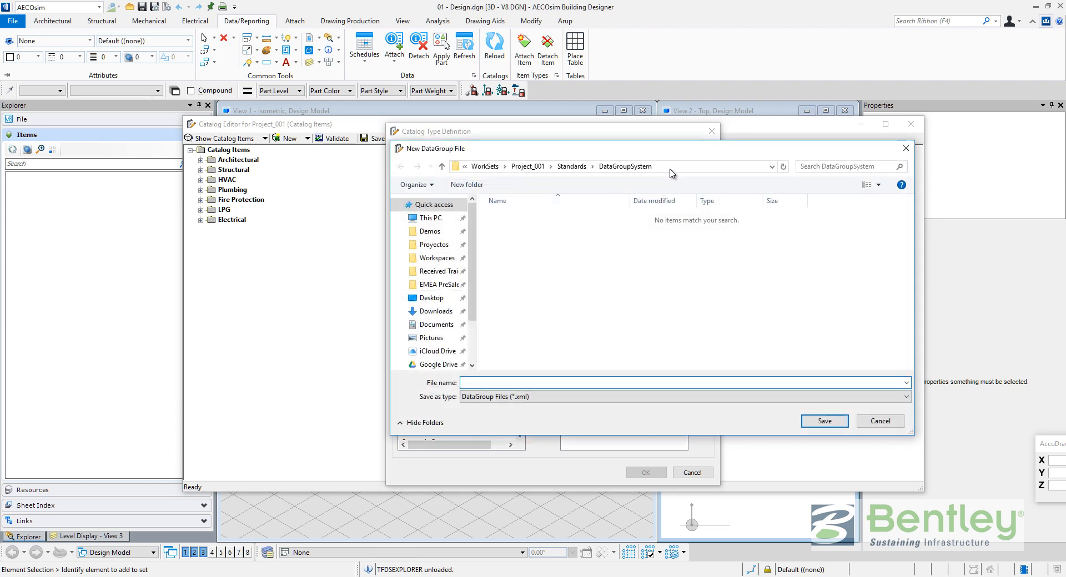
left_click(481, 167)
left_click(481, 167)
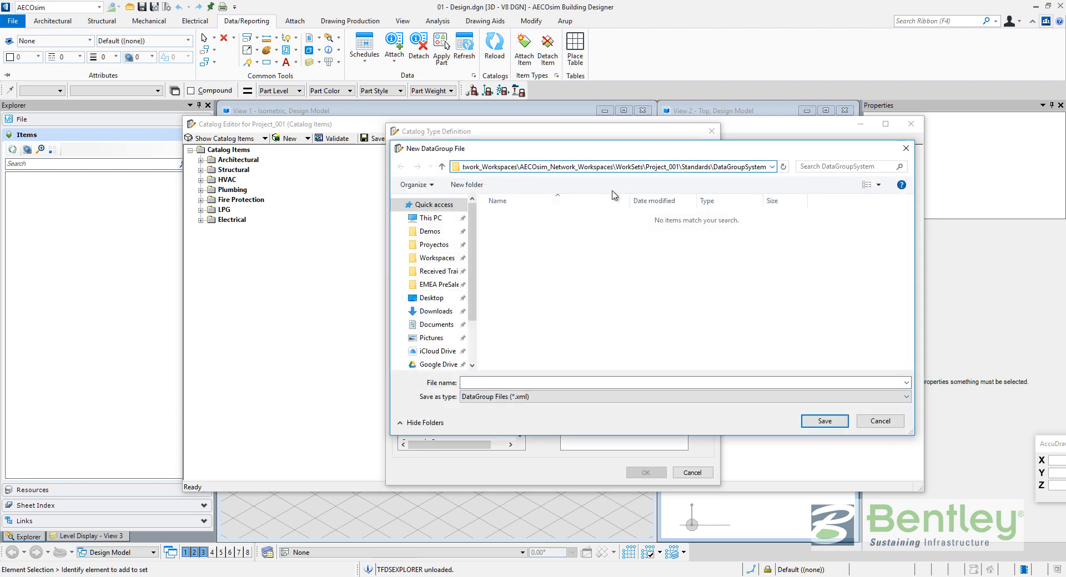
key("Home")
key("End")
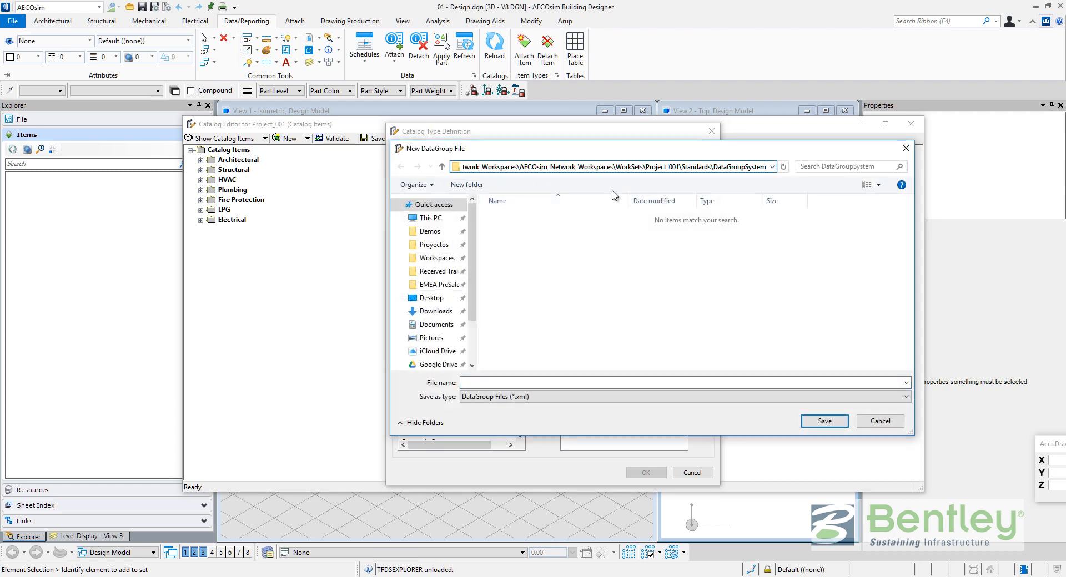
left_click(880, 421)
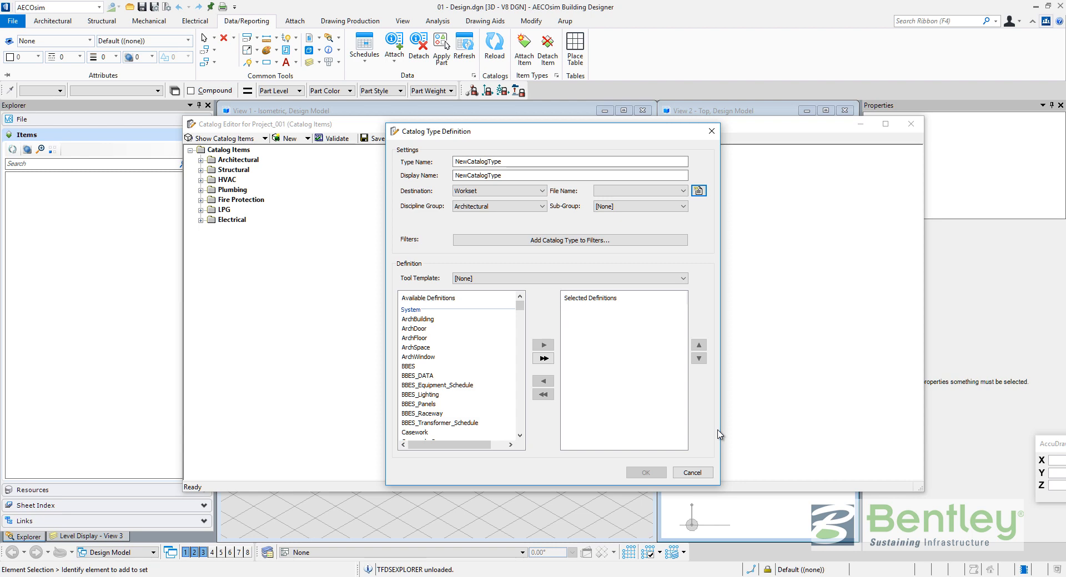
left_click(692, 472)
left_click(911, 124)
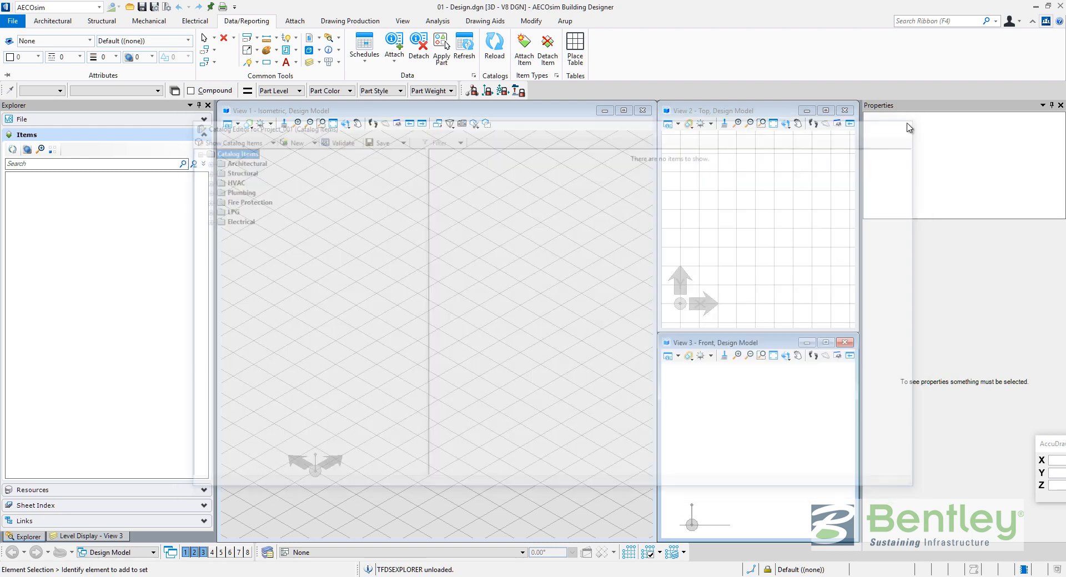
Close 01 - Design.dgn from the File backstage and return to the AECOsim start page.
left_click(19, 22)
left_click(31, 182)
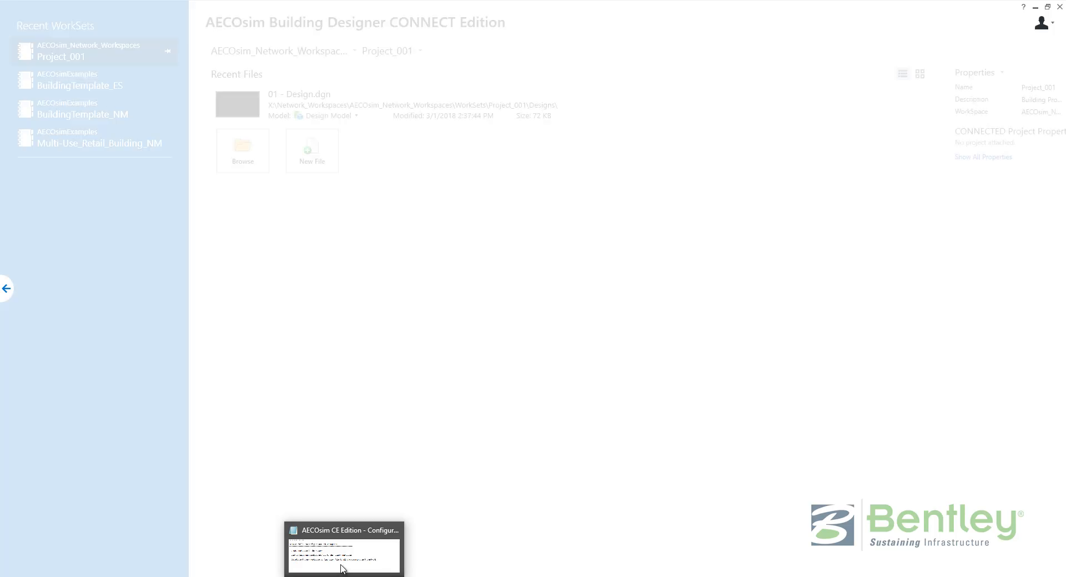
left_click(341, 553)
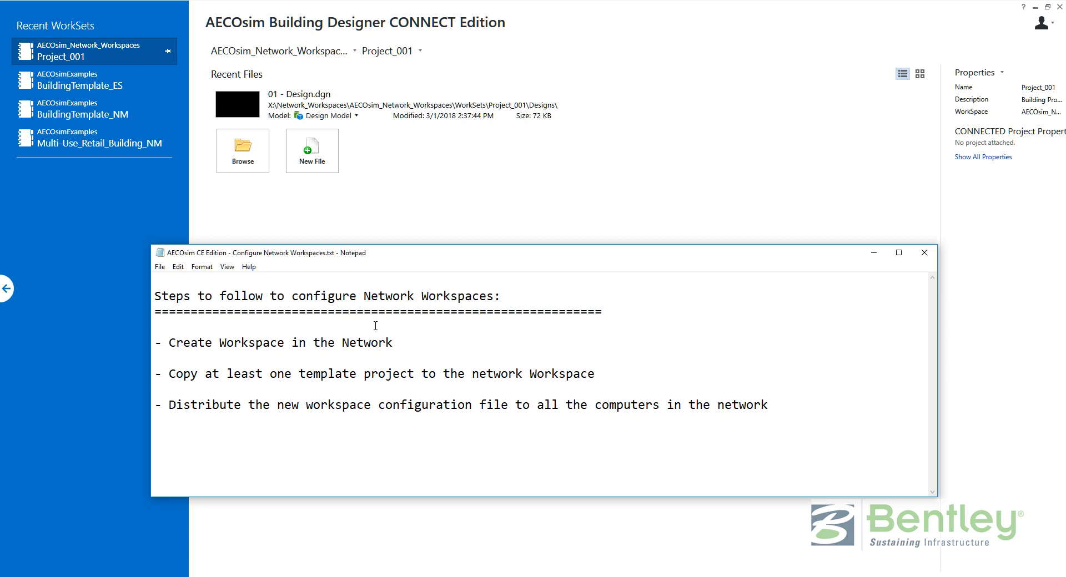
left_click(276, 52)
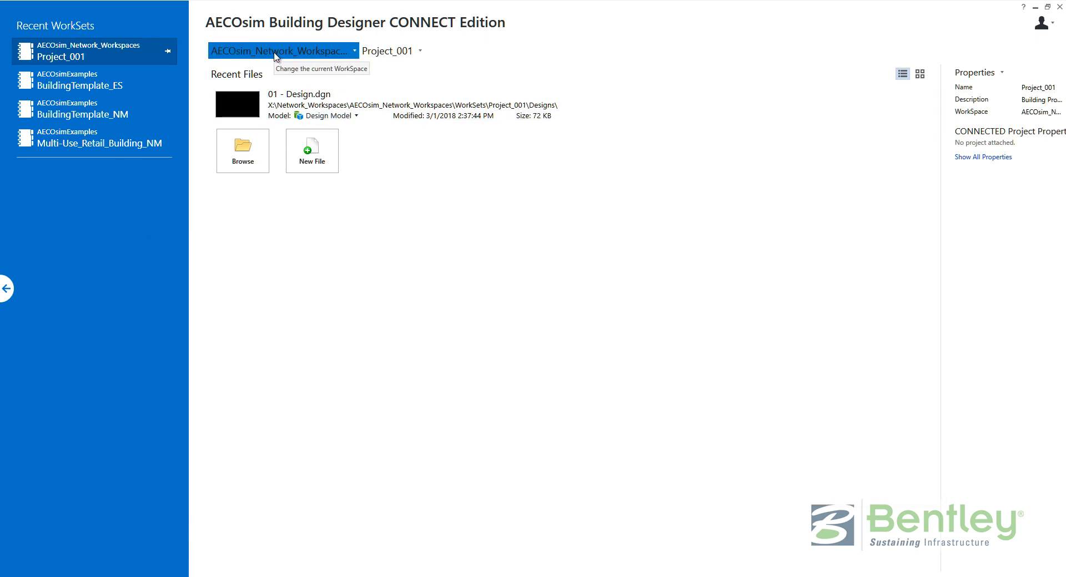
Switch to the AECOsimExamples WorkSpace and open its Configuration\WorkSpaces folder to find AECOsim_Network_Workspaces.cfg.
left_click(257, 115)
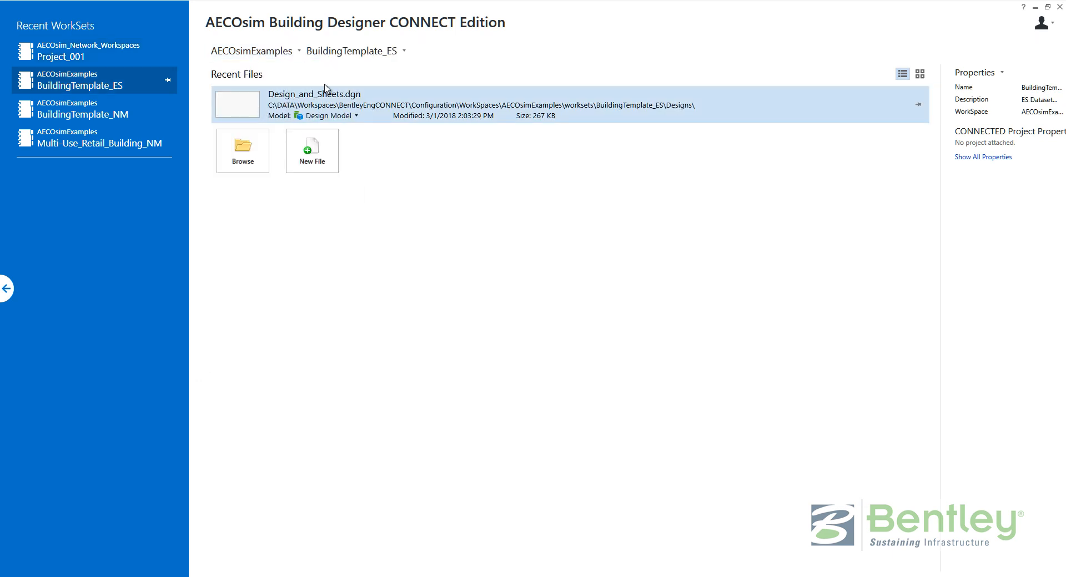
right_click(322, 110)
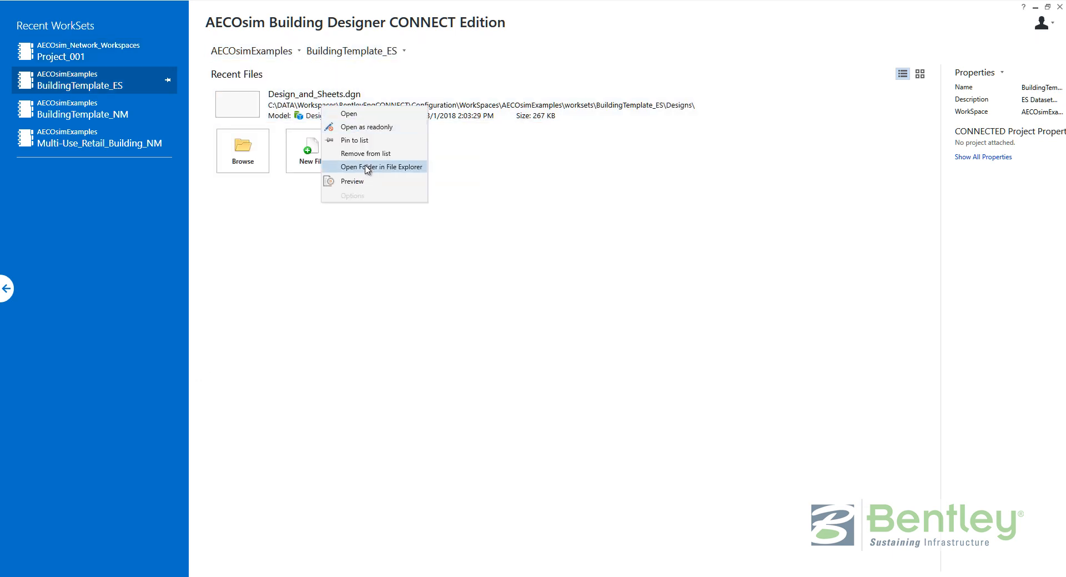
left_click(402, 167)
left_click_drag(656, 242, 435, 151)
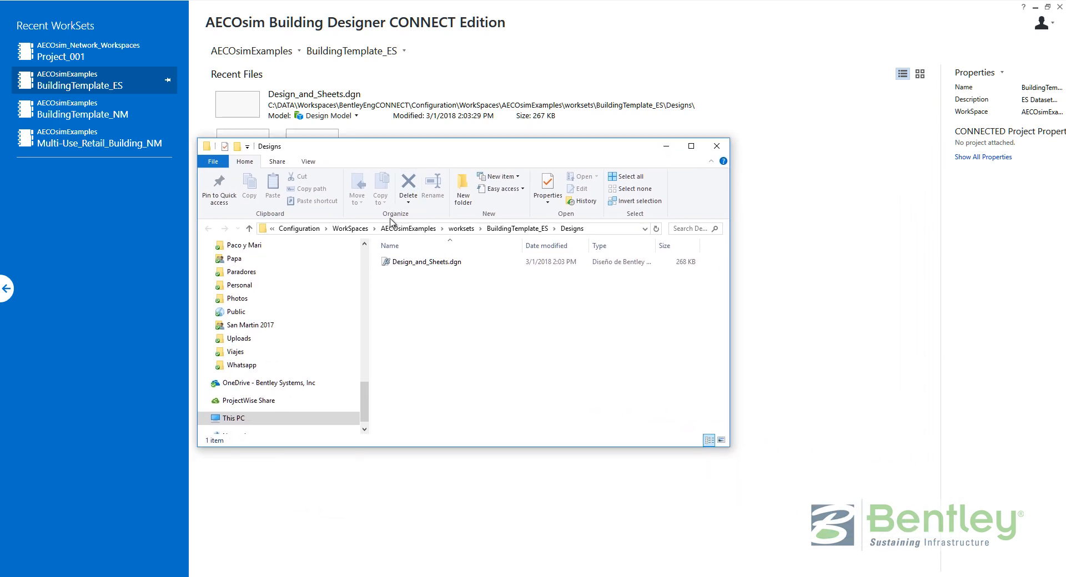
left_click(347, 229)
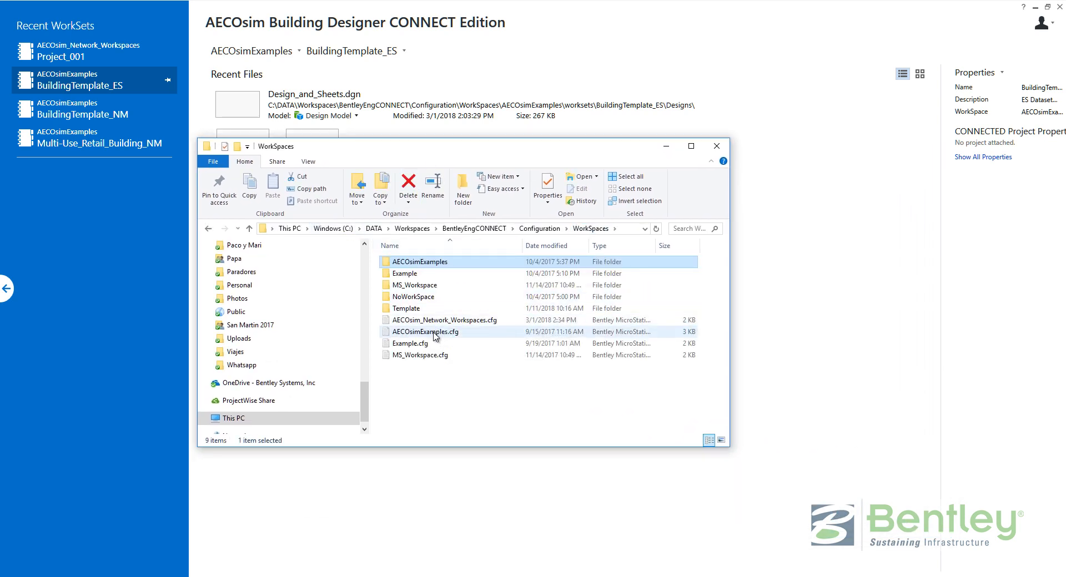
left_click(439, 332)
left_click(452, 263)
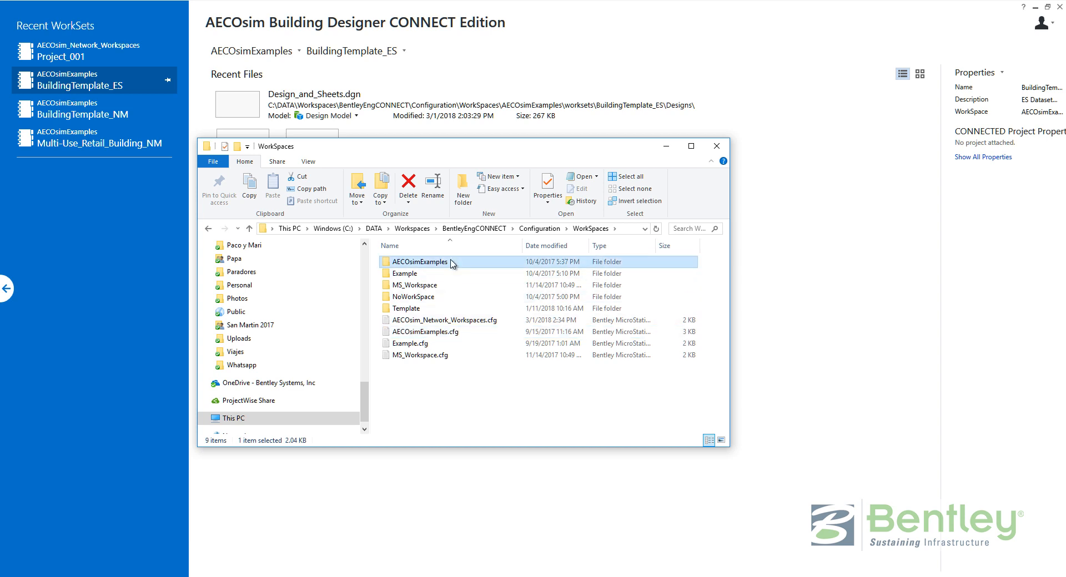
left_click(455, 322)
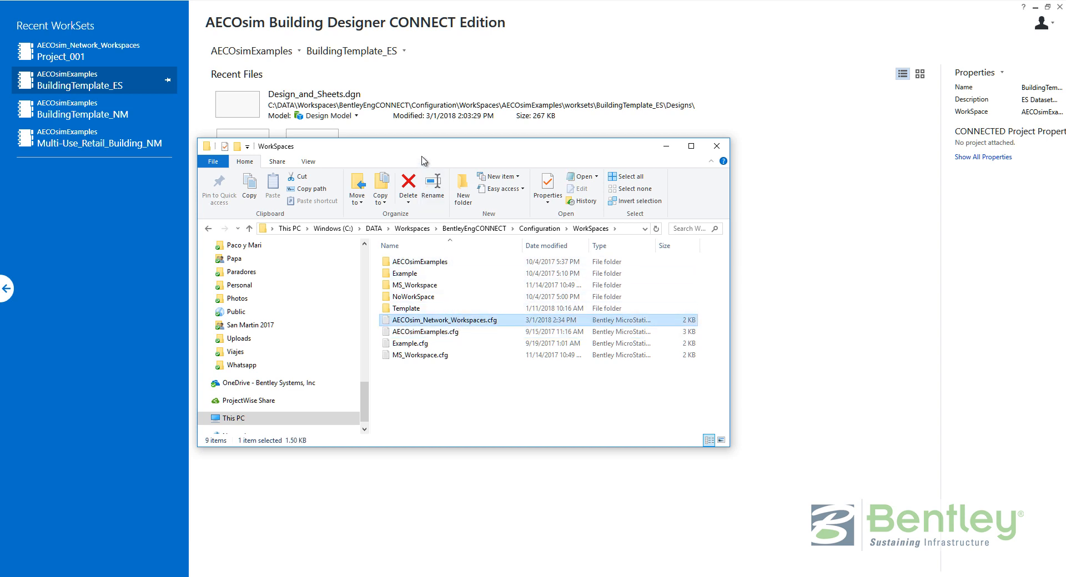
left_click_drag(423, 146, 345, 70)
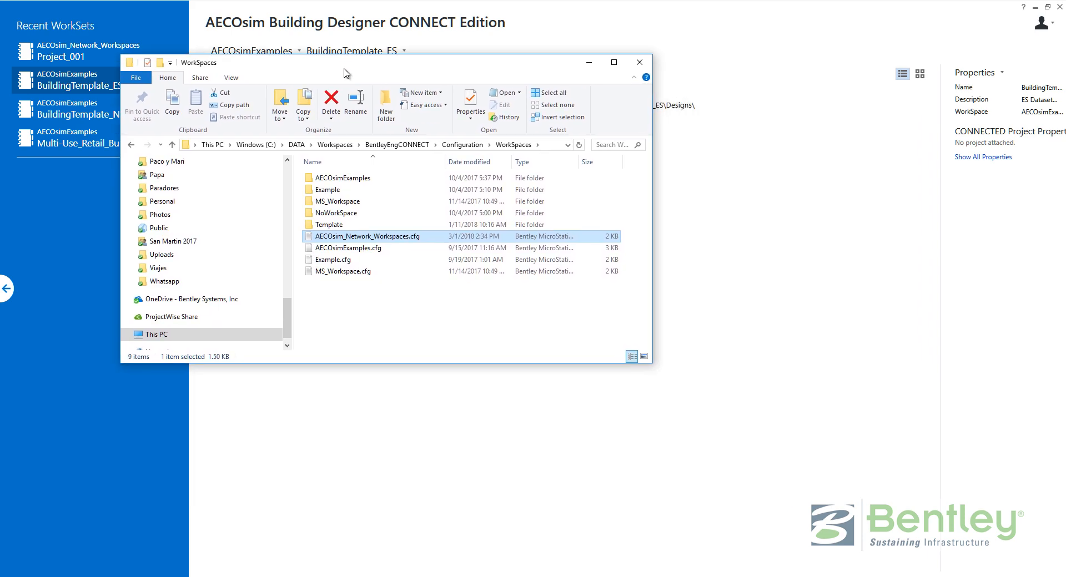
Confirm AECOsim_Network_Workspaces.cfg sets the workspace root to X:/Network_Workspaces, then close Notepad.
double_click(365, 237)
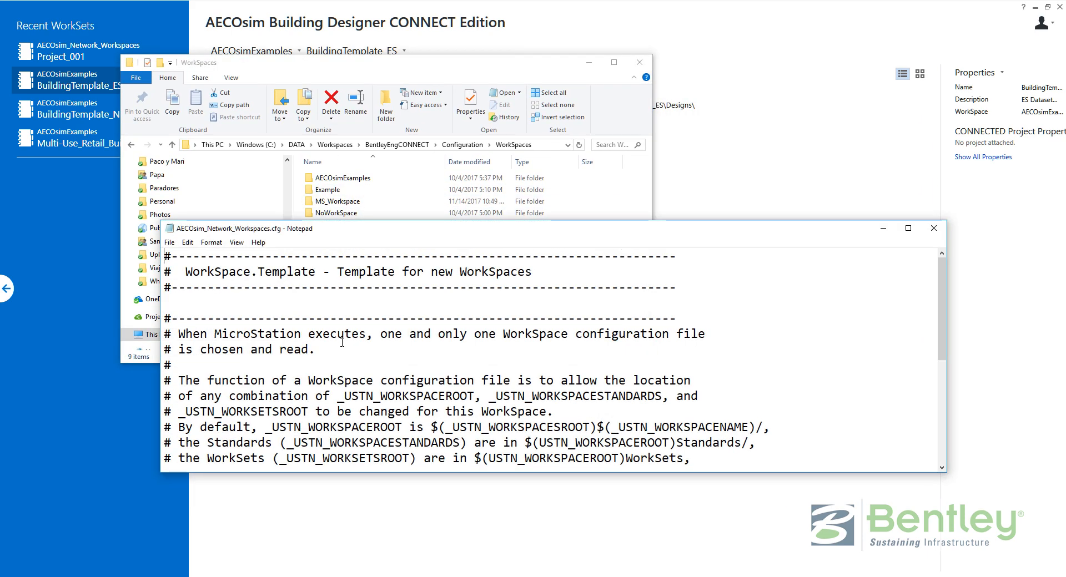
scroll(283, 383, "down", 5)
left_click_drag(323, 318, 474, 314)
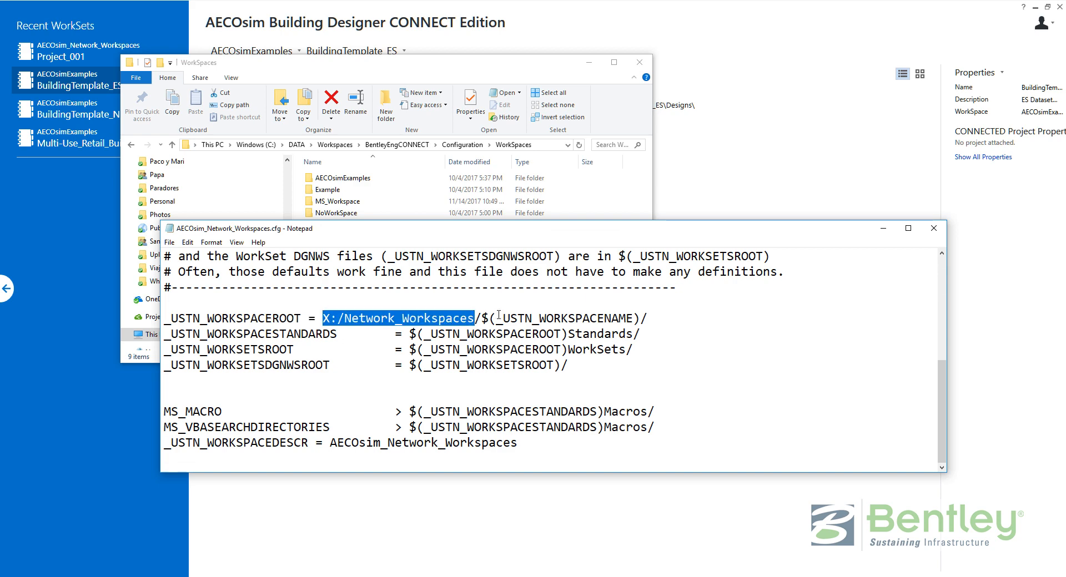
left_click(933, 228)
Navigate a second Explorer window up to the X:\Network_Workspaces folder and arrange both windows.
mouse_move(272, 576)
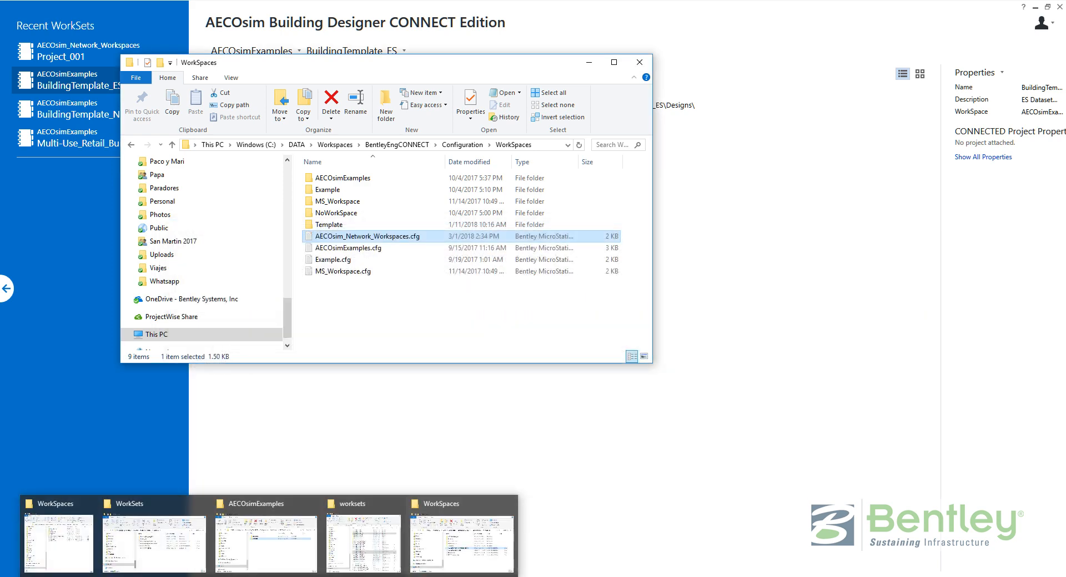
left_click(290, 544)
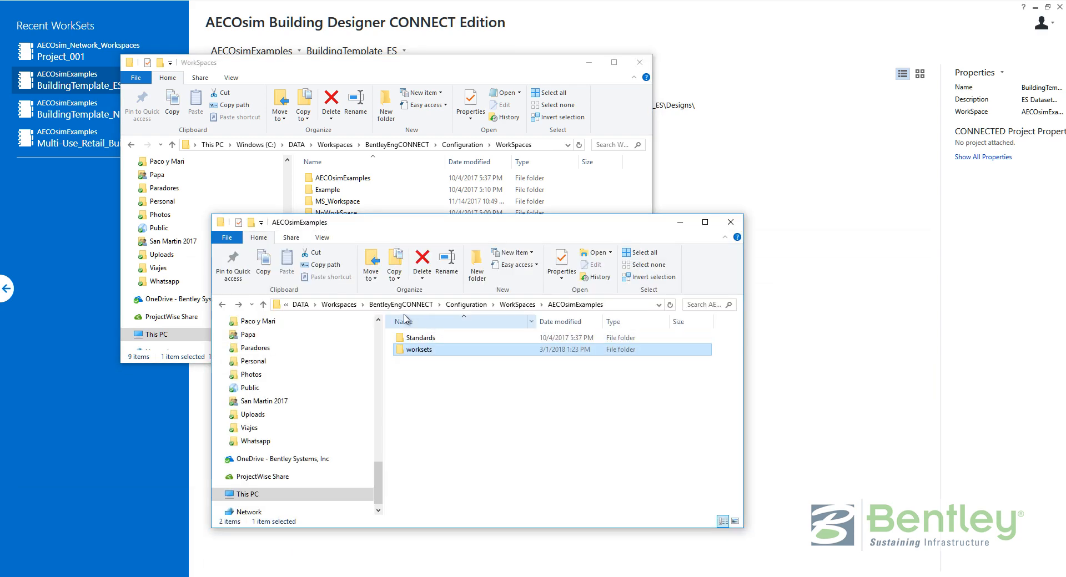
left_click(349, 305)
left_click(731, 223)
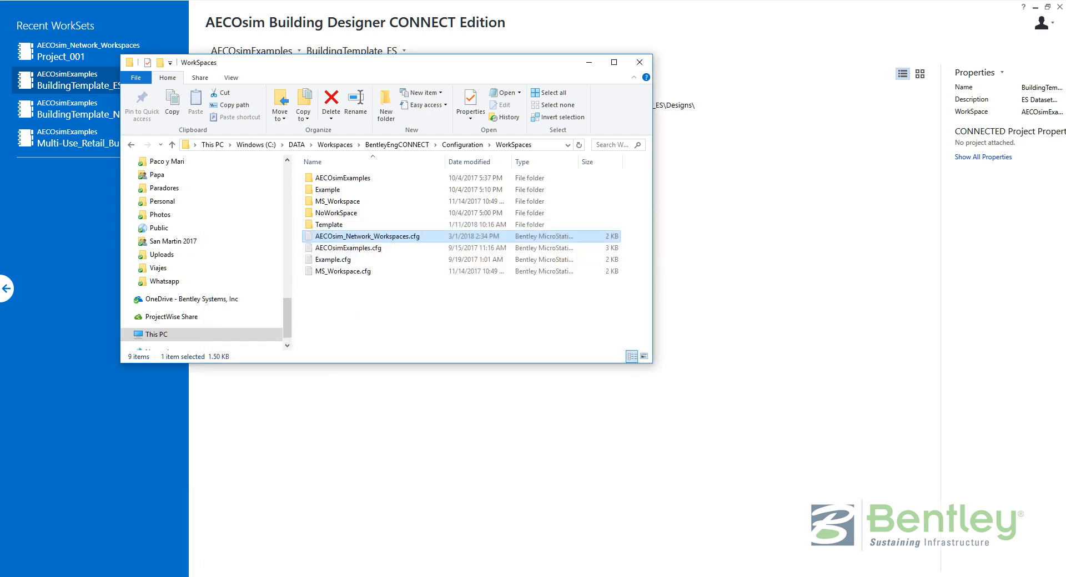
mouse_move(238, 575)
left_click(214, 561)
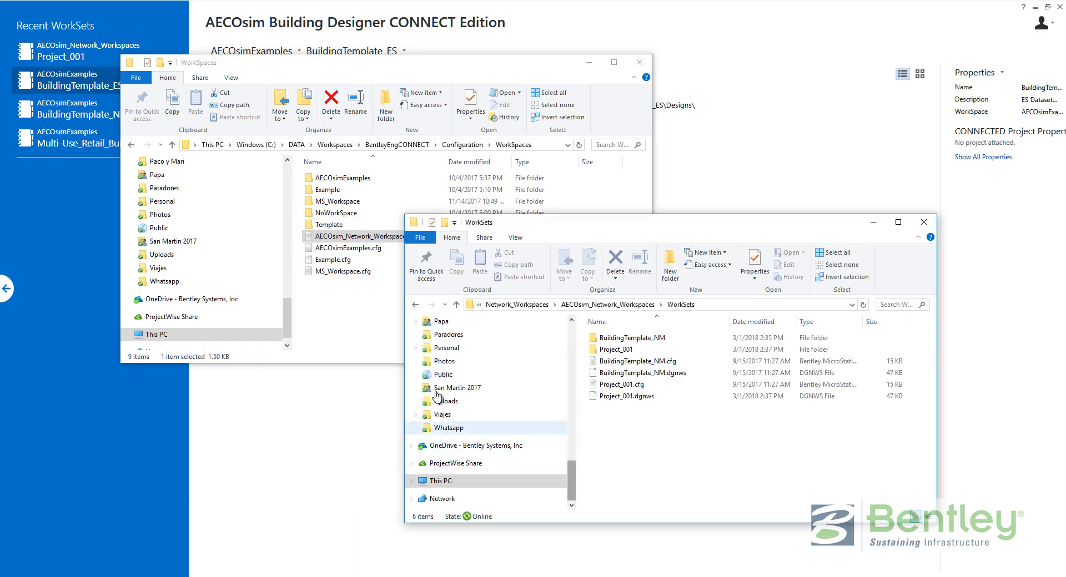
left_click(516, 305)
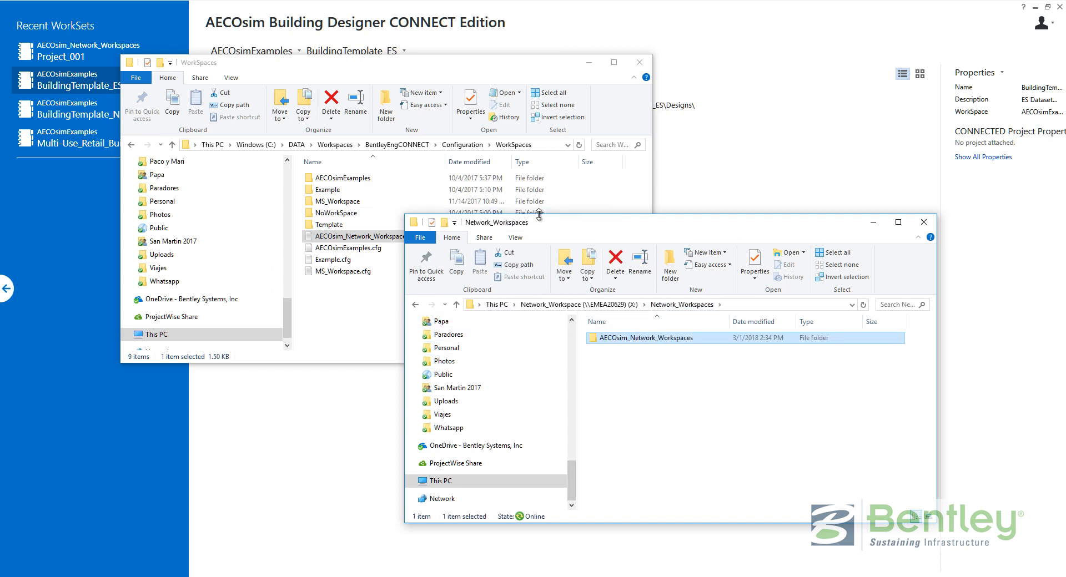
left_click_drag(537, 215, 508, 296)
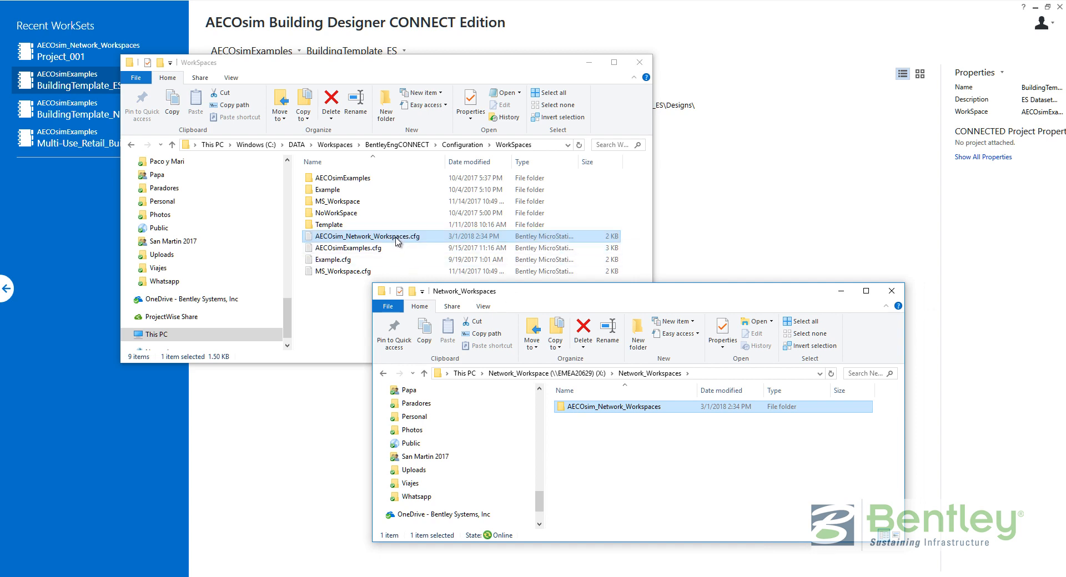
Create and open a new folder named 'Files to distribute to network computers' in Network_Workspaces.
left_click(656, 481)
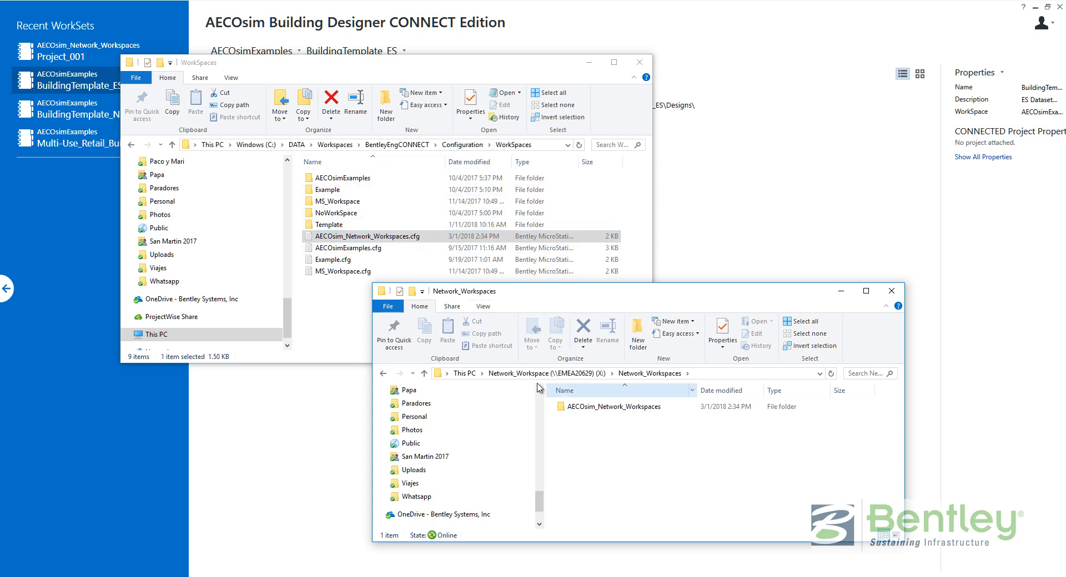
left_click(639, 347)
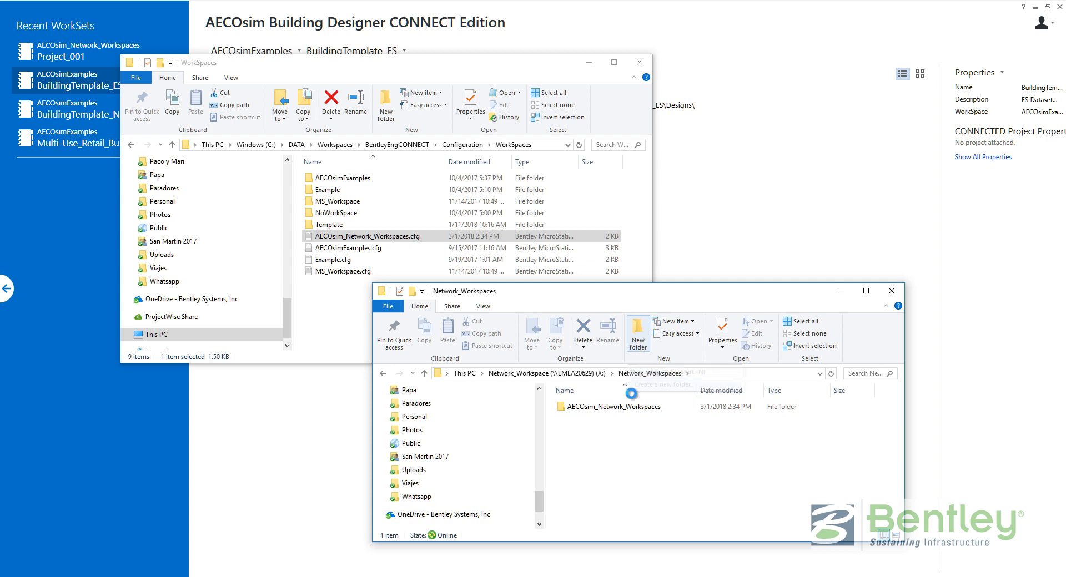
type("Fi")
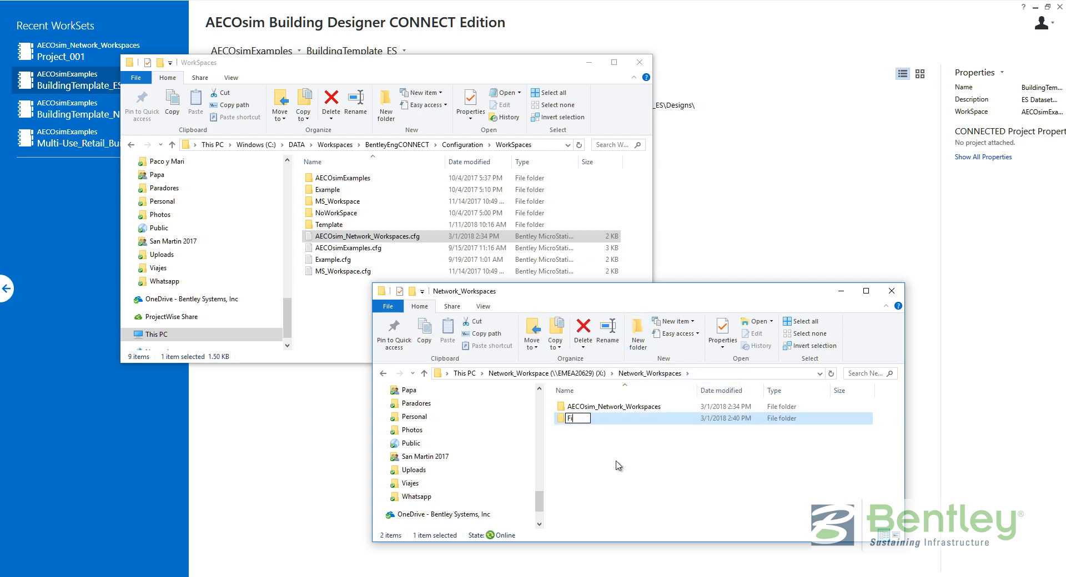
type("les to distrivbut")
key("BackSpace")
key("BackSpace")
key("BackSpace")
key("BackSpace")
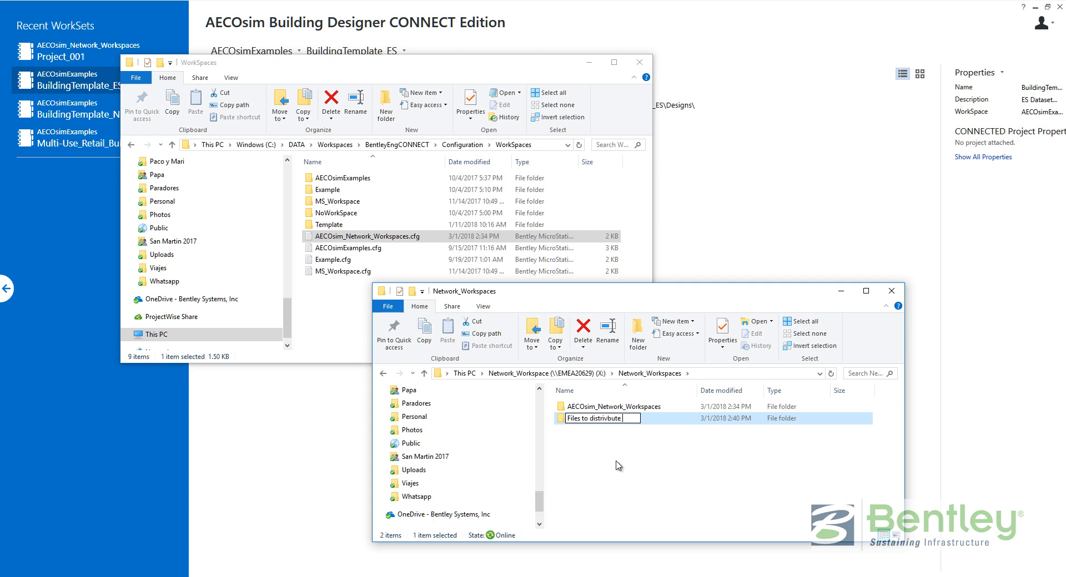
type("bute to network computers")
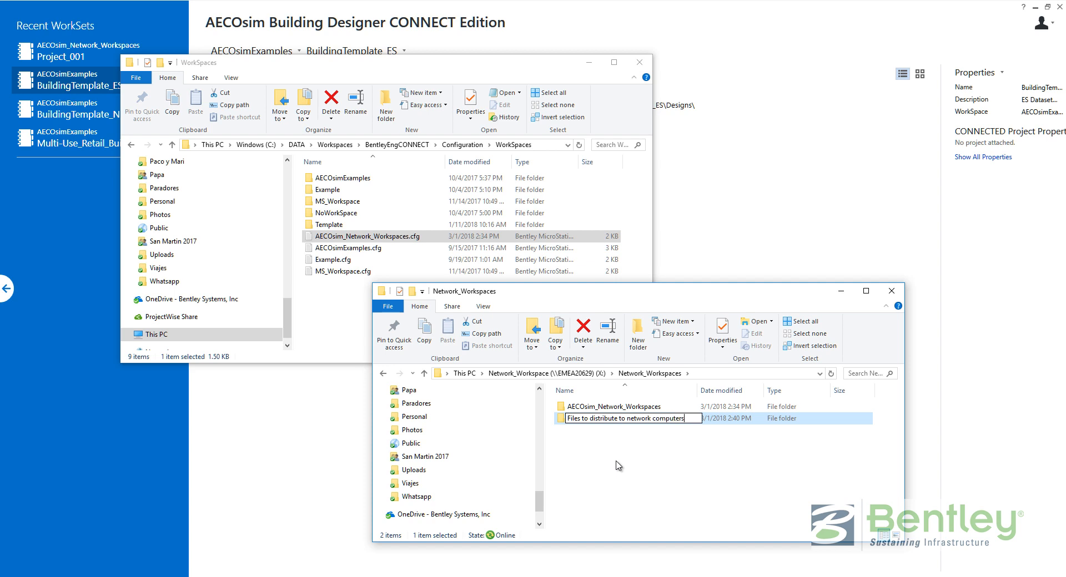
key("Return")
key("Return")
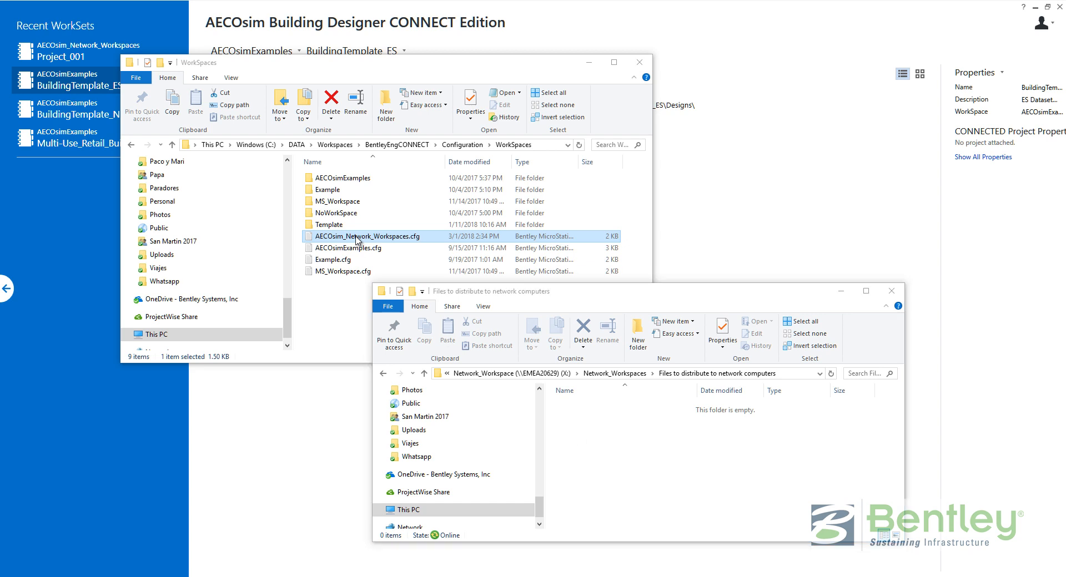
Copy AECOsim_Network_Workspaces.cfg into 'Files to distribute to network computers' and return to the setup notes.
left_click_drag(361, 238, 623, 455)
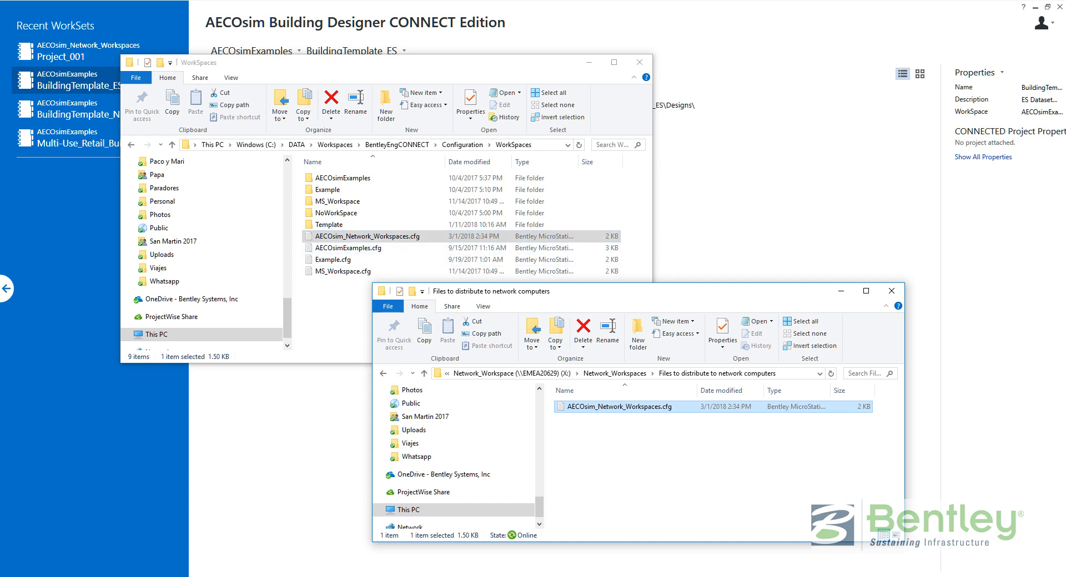
key("alt+Tab")
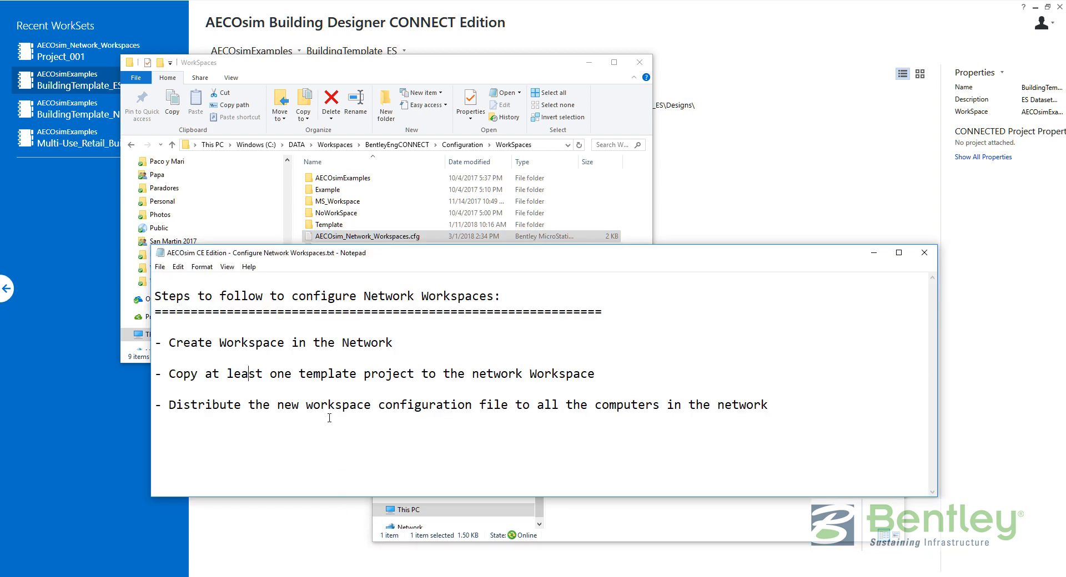